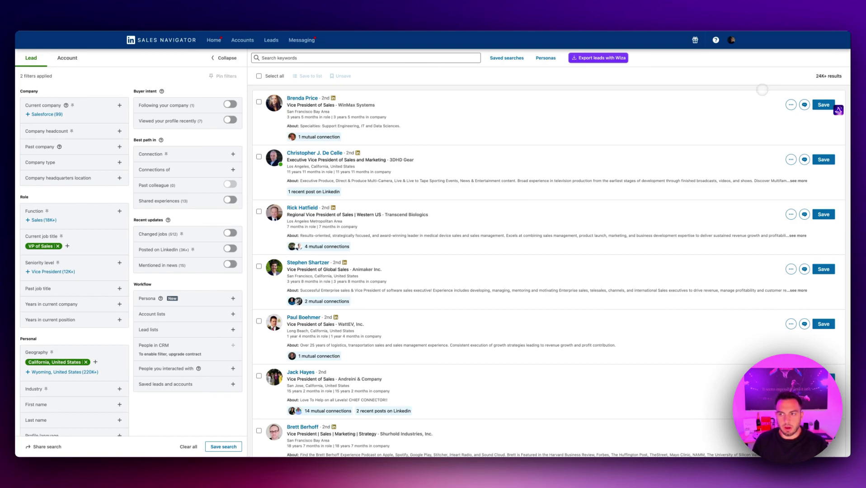
- Jump to the last page of the lead results by editing the page number in the URL, and check its pagination
scroll(711, 109, "down", 20)
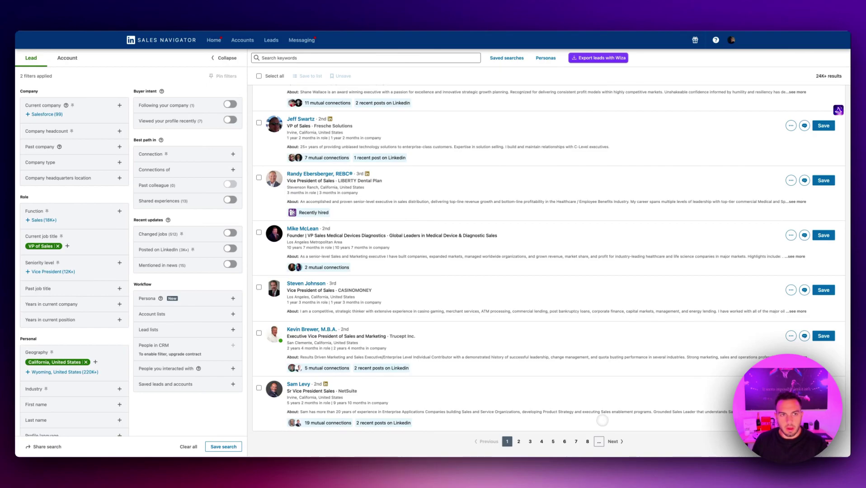
left_click(599, 441)
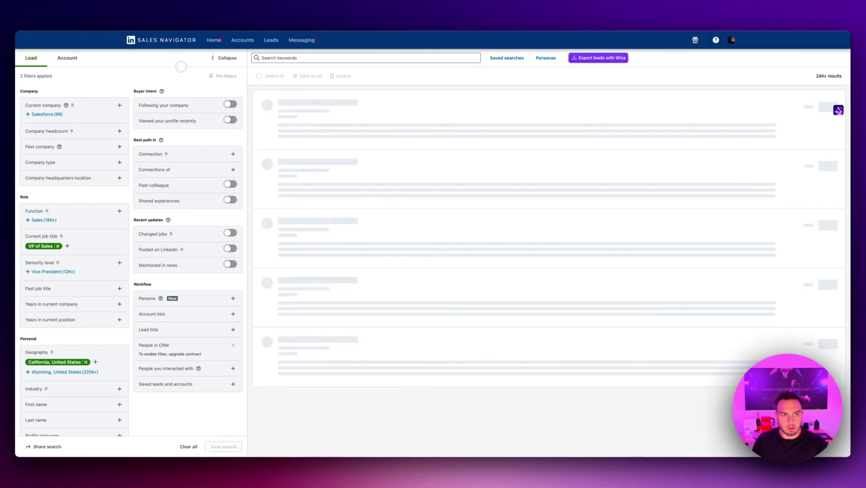
key("super+l")
key("Return")
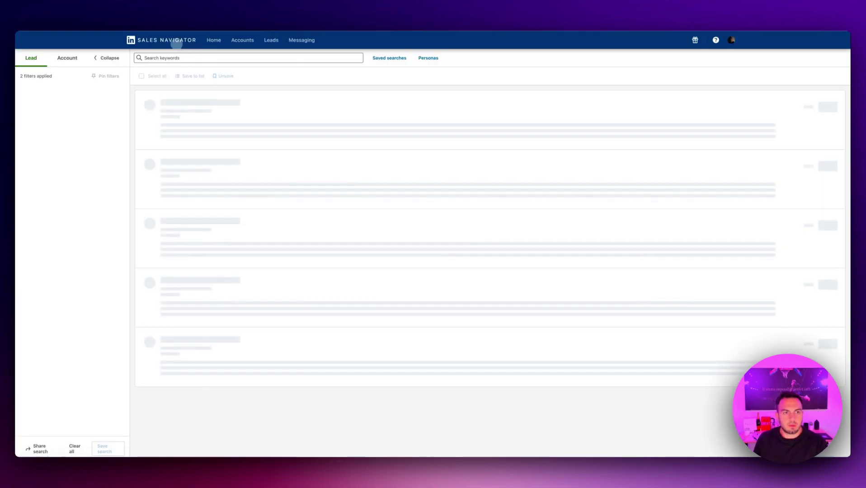
scroll(588, 316, "down", 20)
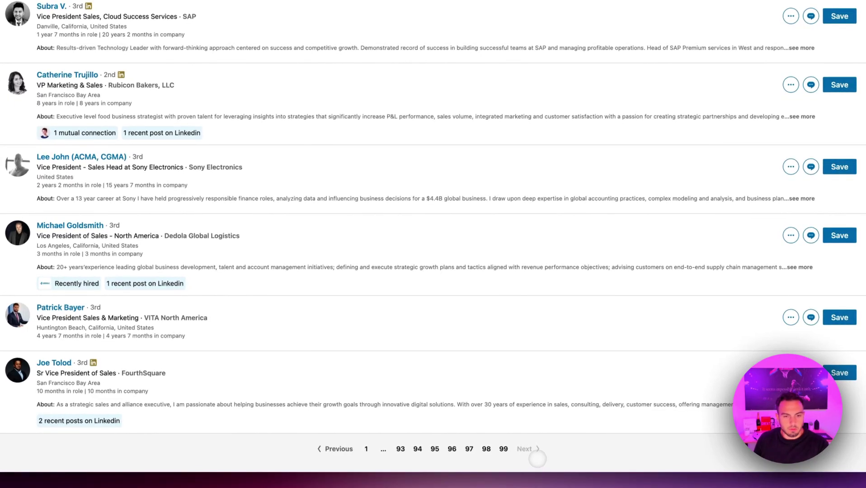
left_click(537, 451)
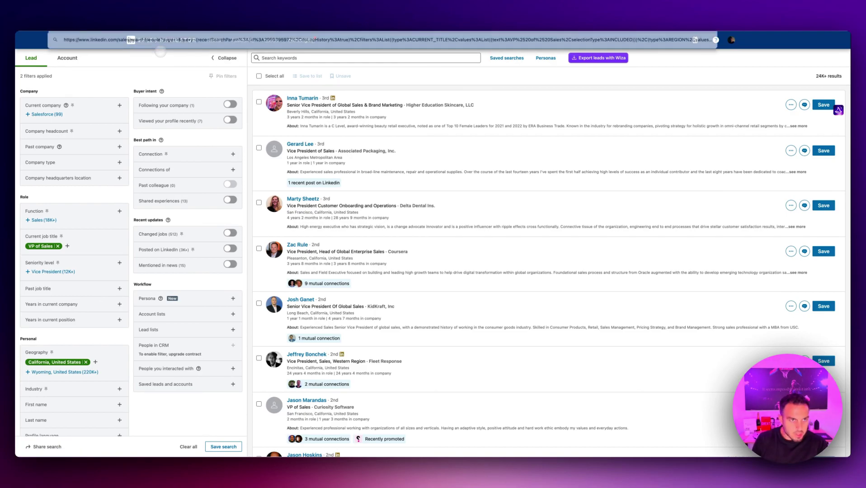
left_click(160, 41)
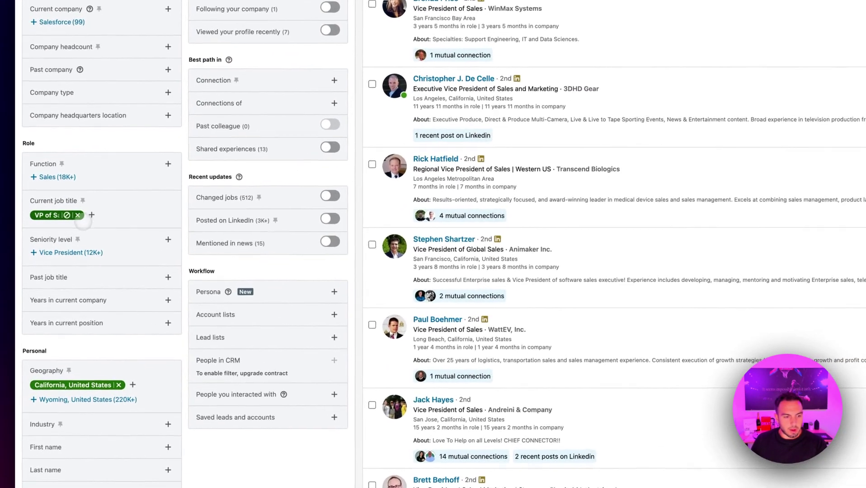
- Remove the VP of Sales title and replace California with United States in the geography filter
left_click(78, 213)
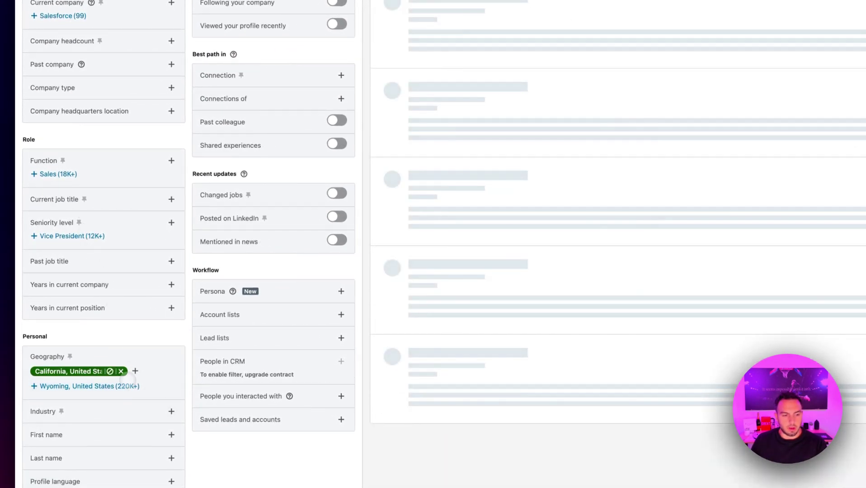
left_click(120, 373)
left_click(65, 316)
type("united")
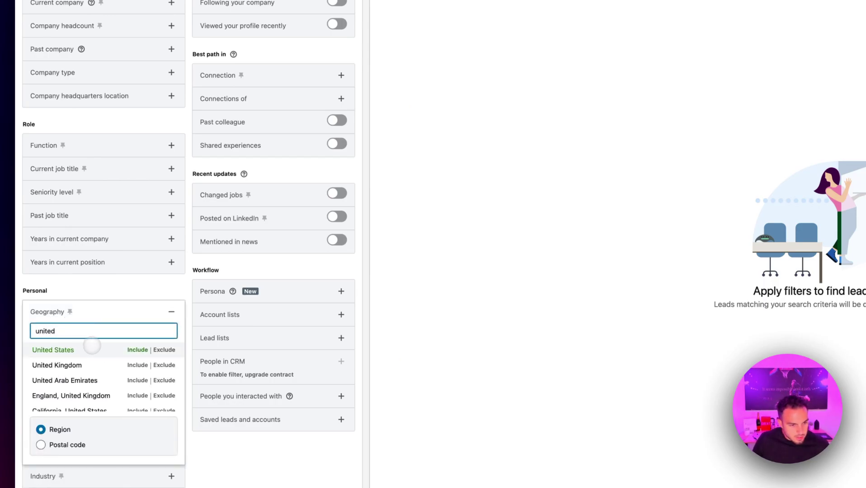
left_click(113, 350)
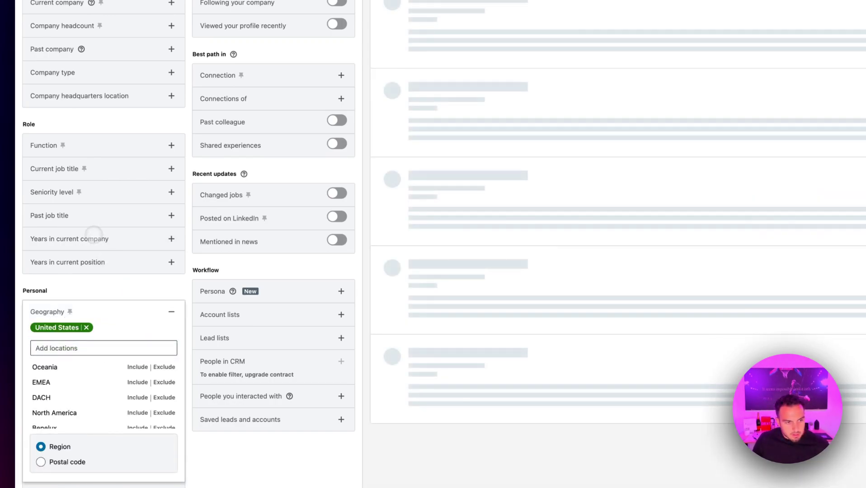
- Add Financial Advisor as an included current job title
left_click(58, 169)
type("fin")
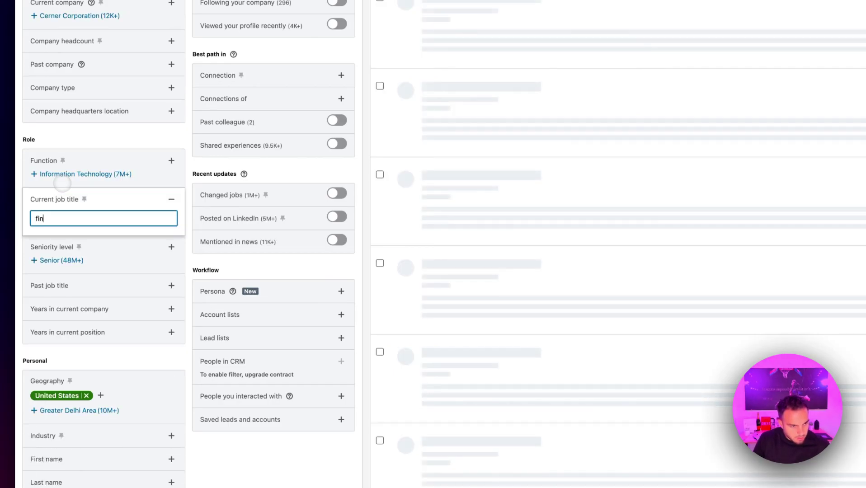
type("ancial advisor")
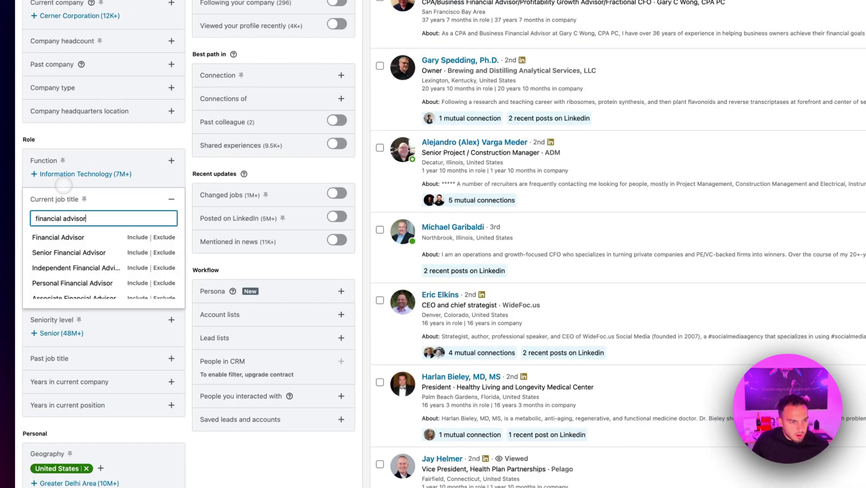
left_click(137, 237)
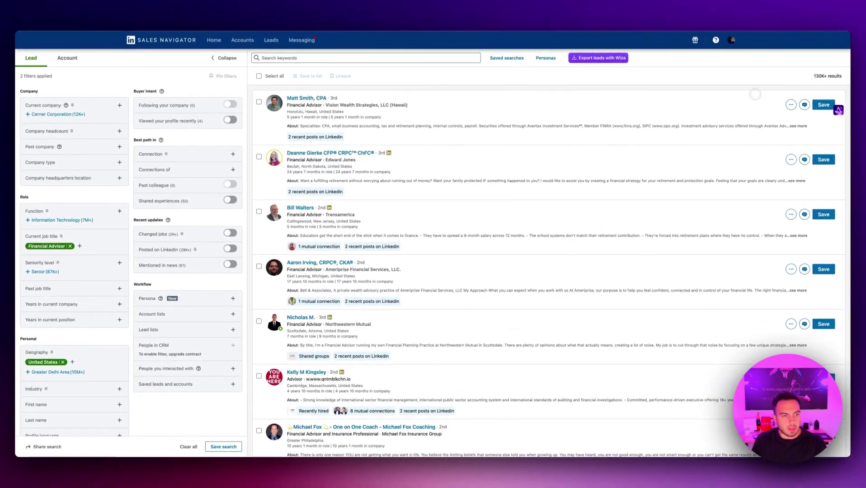
- Examine the seniority levels available for narrowing the financial advisor search
scroll(109, 214, "down", 3)
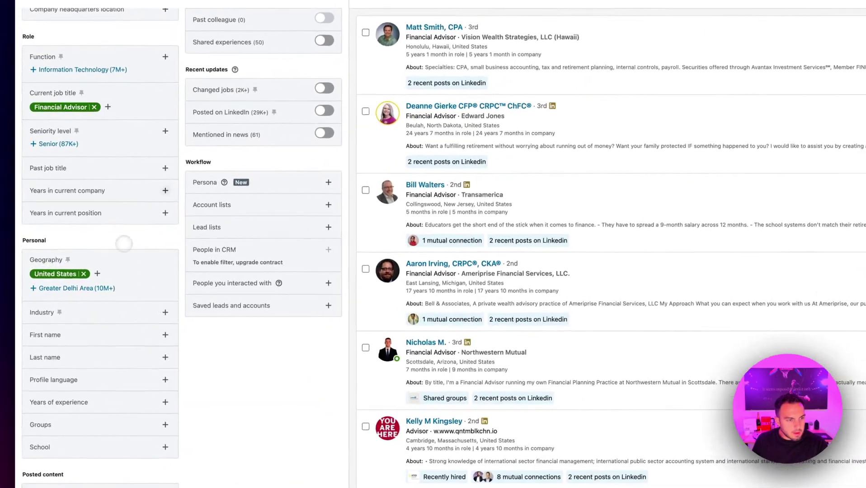
left_click(91, 175)
scroll(93, 151, "down", 2)
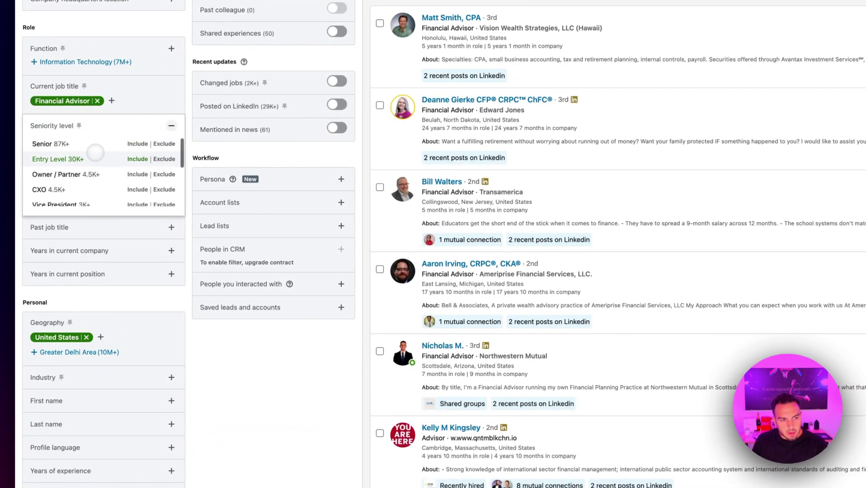
scroll(89, 157, "down", 4)
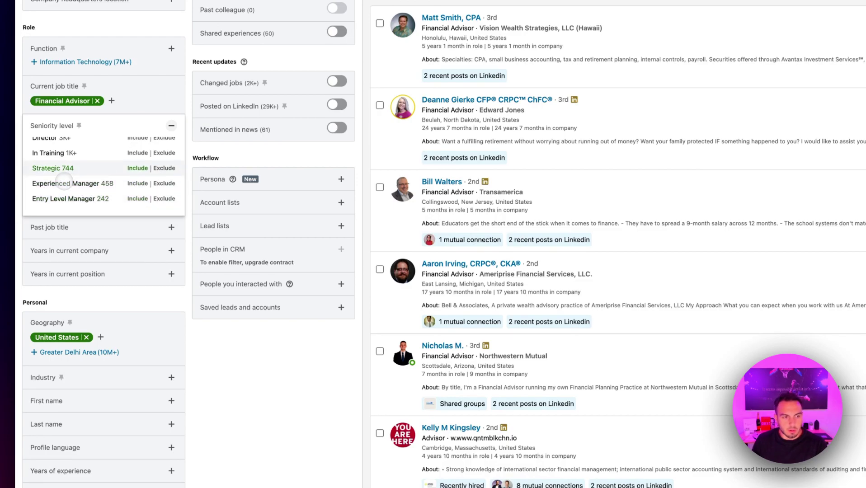
scroll(72, 169, "up", 5)
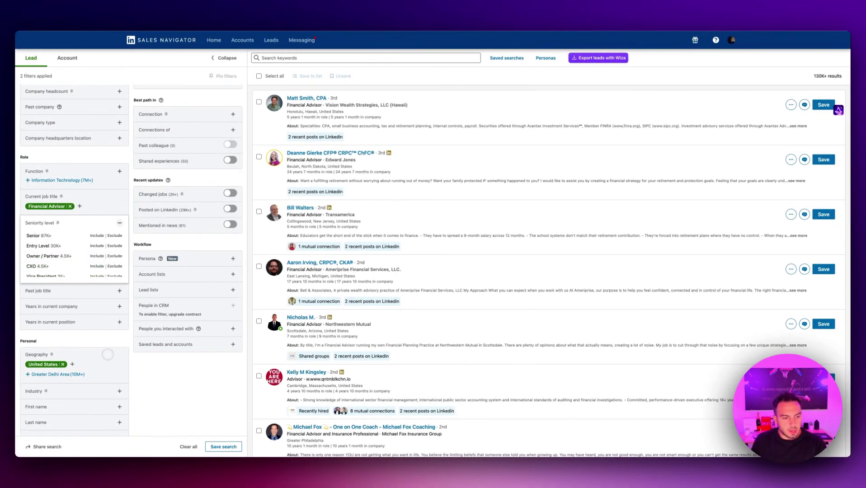
left_click(155, 396)
- Replace United States with Idaho, United States in the geography filter
left_click(86, 321)
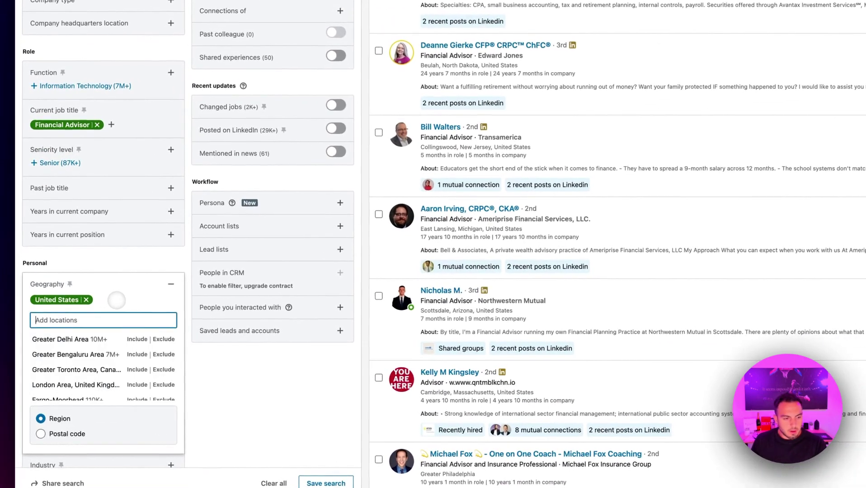
mouse_move(89, 302)
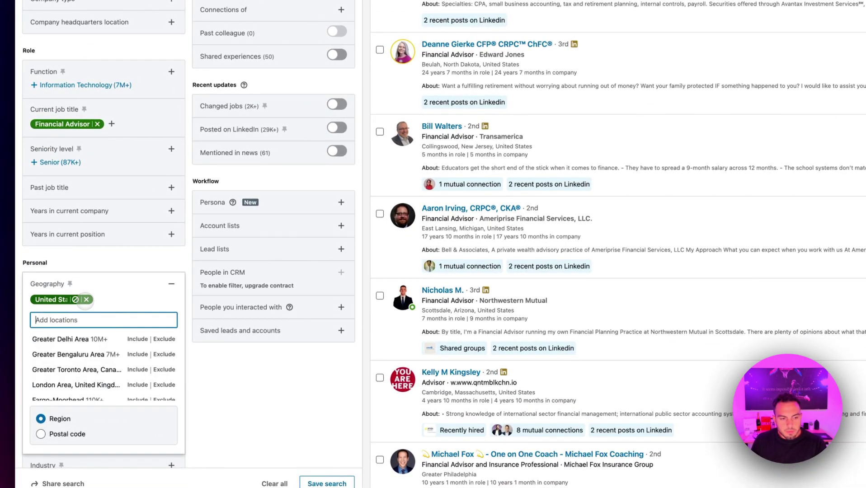
left_click(86, 300)
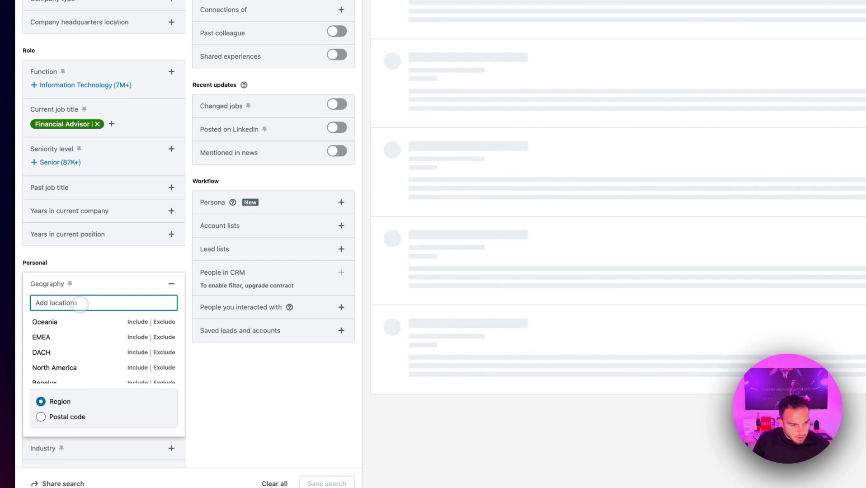
type("idaho")
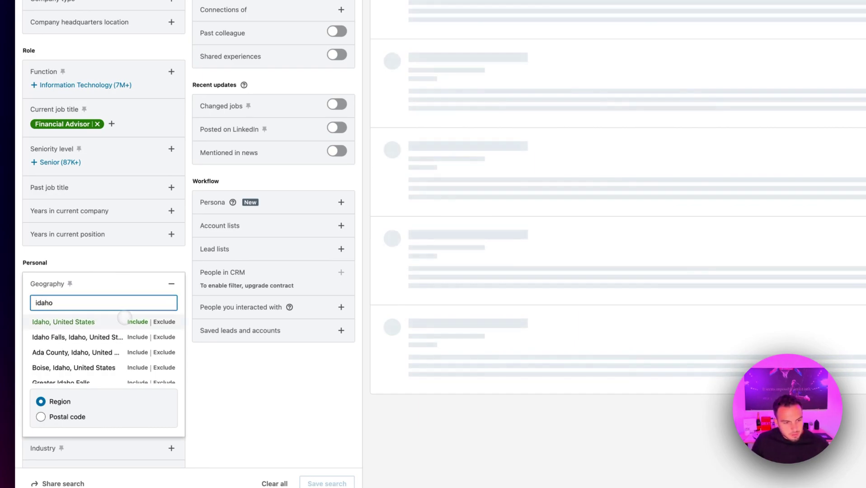
left_click(124, 319)
left_click(120, 262)
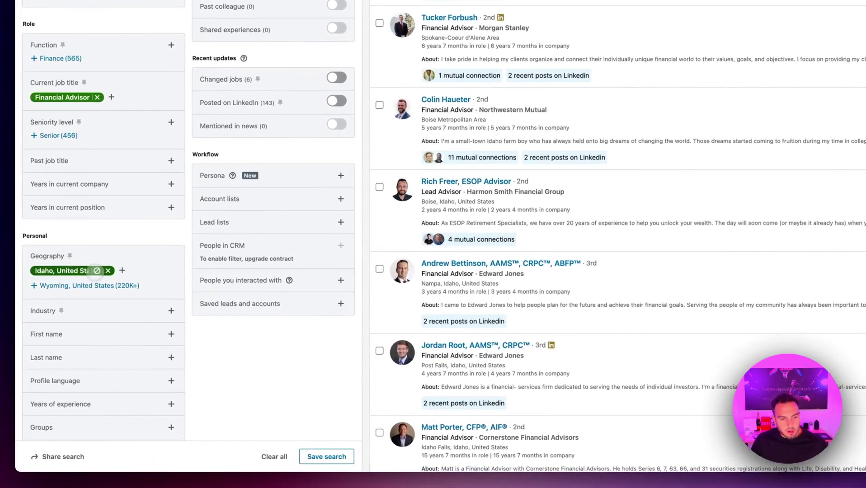
- Change Idaho to an excluded location and include Massachusetts, United States in the geography filter
left_click(69, 322)
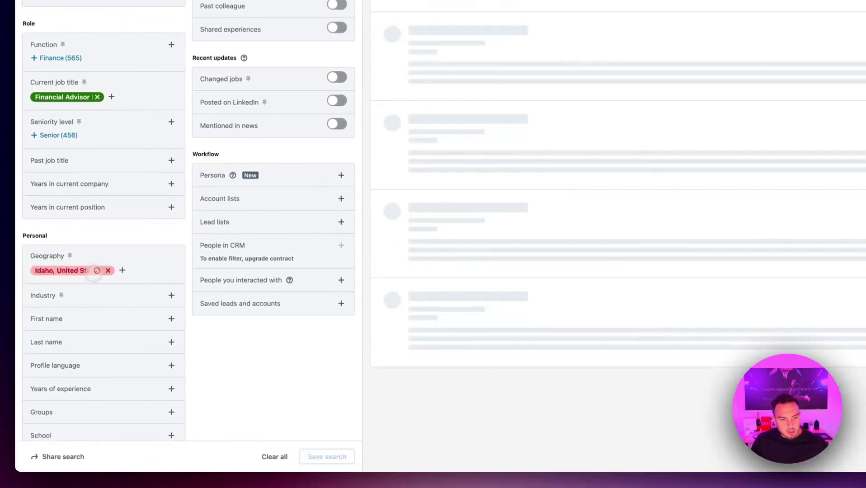
left_click(86, 279)
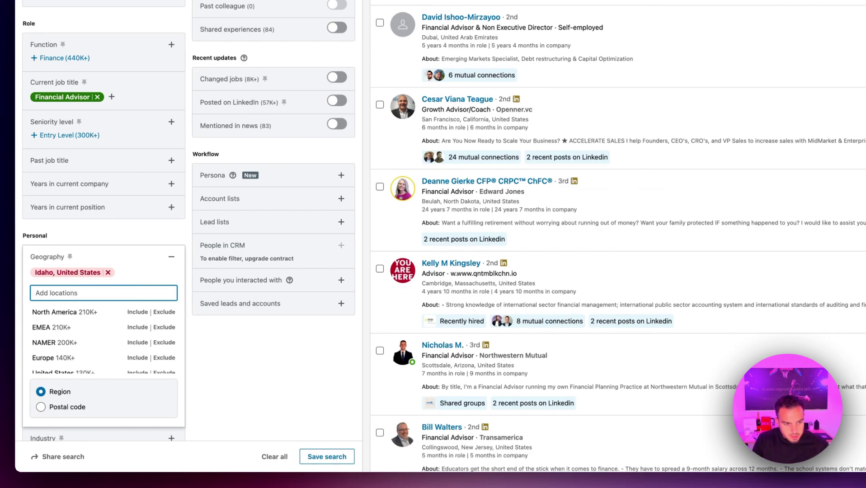
type("mas")
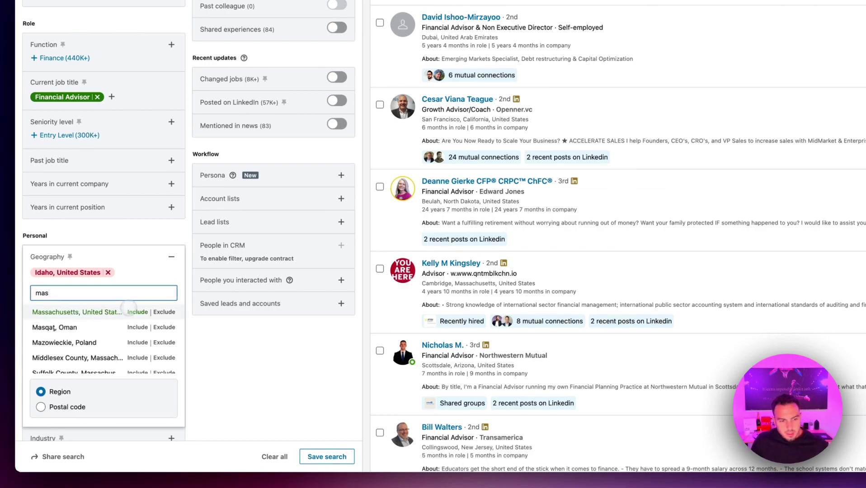
left_click(138, 311)
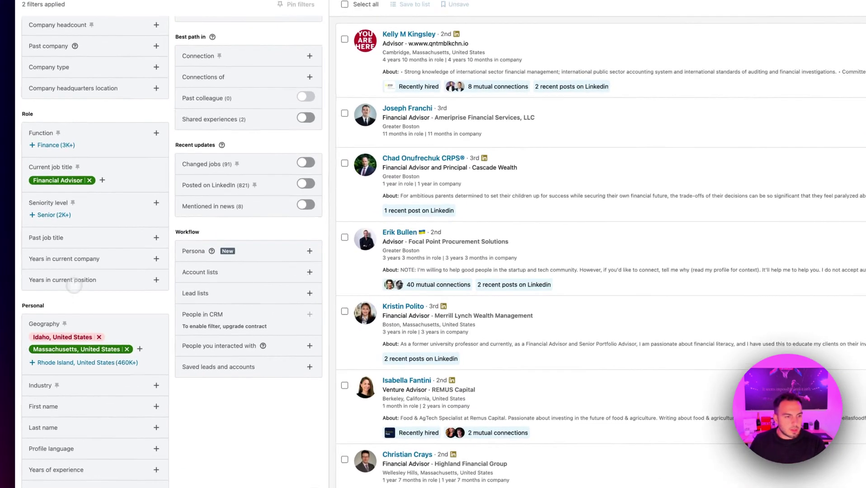
- Add the Senior seniority level and set both it and Massachusetts, United States to excluded
left_click(45, 232)
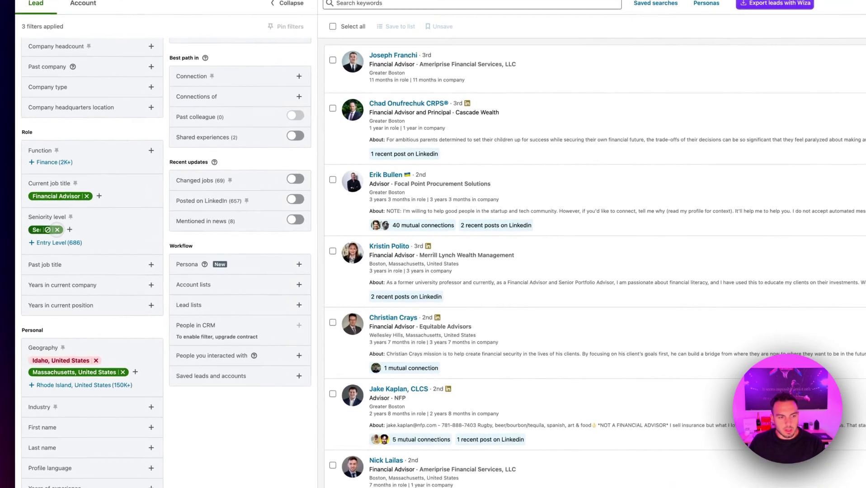
left_click(39, 231)
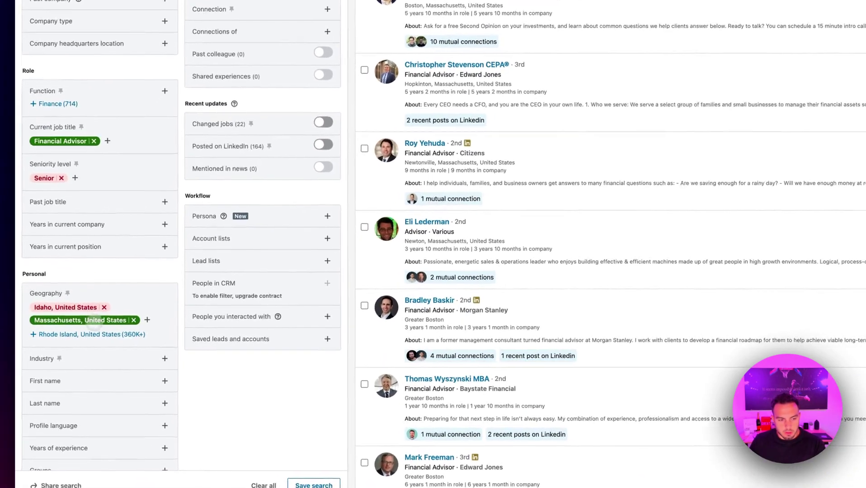
left_click(133, 321)
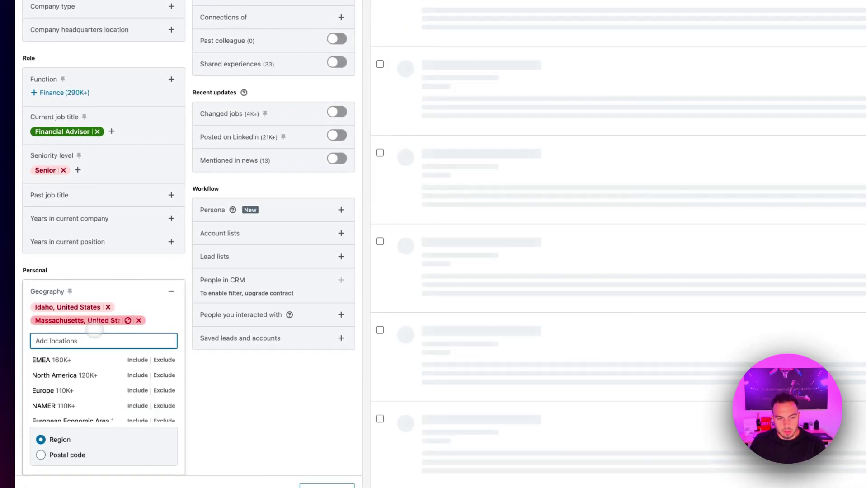
left_click(137, 360)
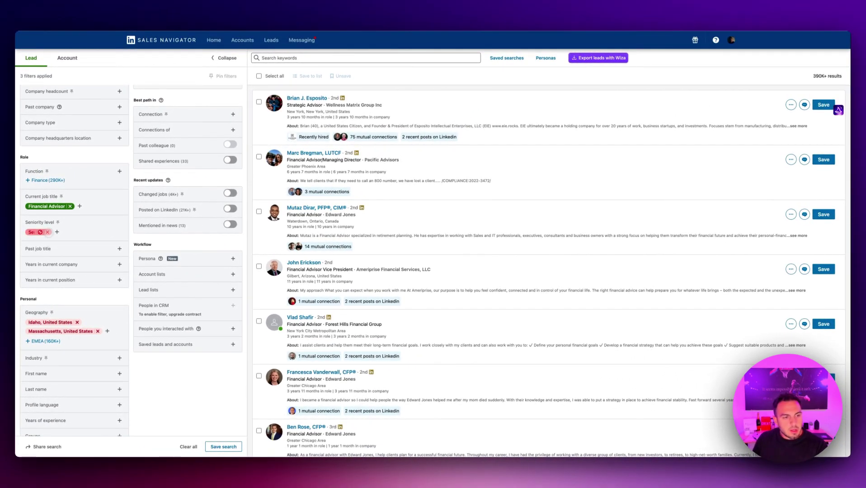
- Clear the Senior and Financial Advisor filters and include Vice President of Sales as the current job title
left_click(48, 232)
left_click(70, 206)
left_click(71, 199)
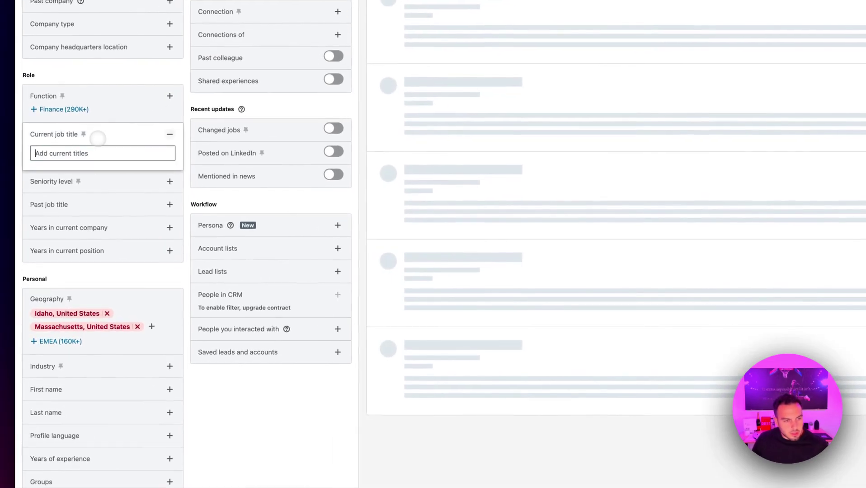
type("VP Sales")
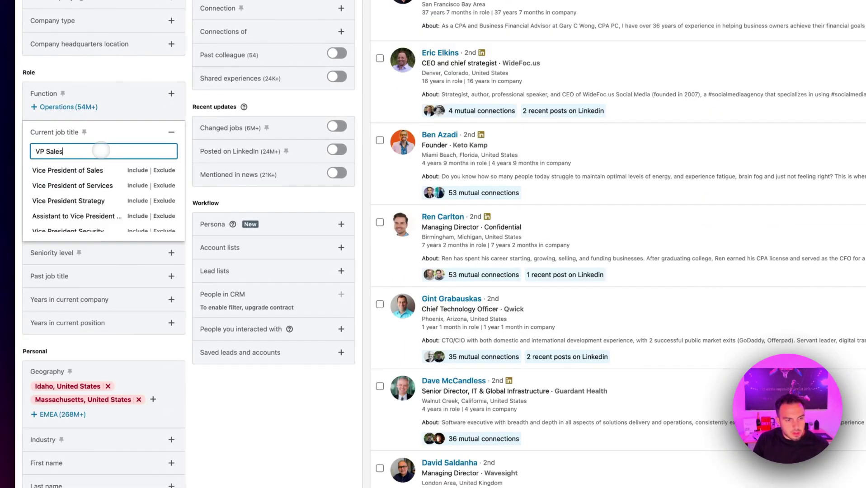
left_click(125, 169)
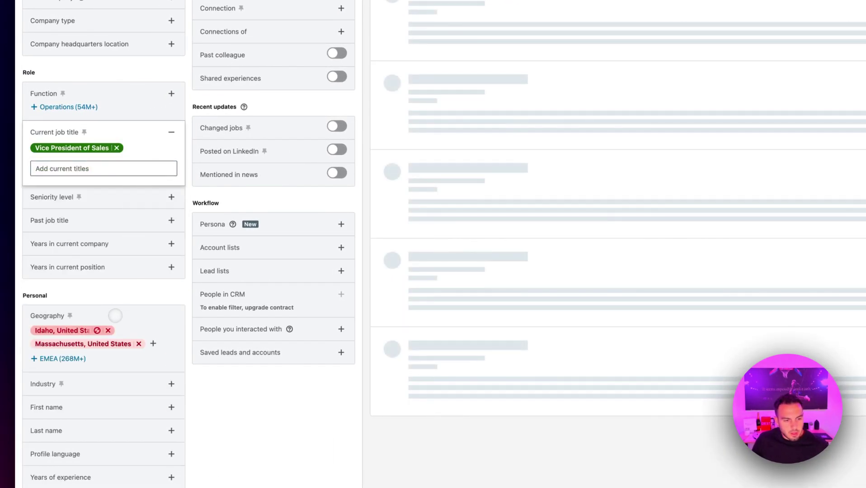
- Remove the Idaho and Massachusetts exclusions and include California, United States as the geography
left_click(108, 330)
left_click(138, 304)
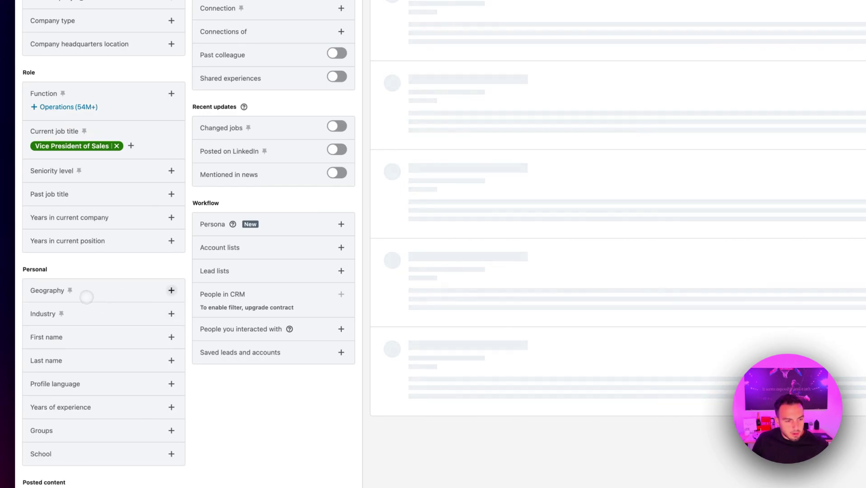
left_click(86, 297)
type("california")
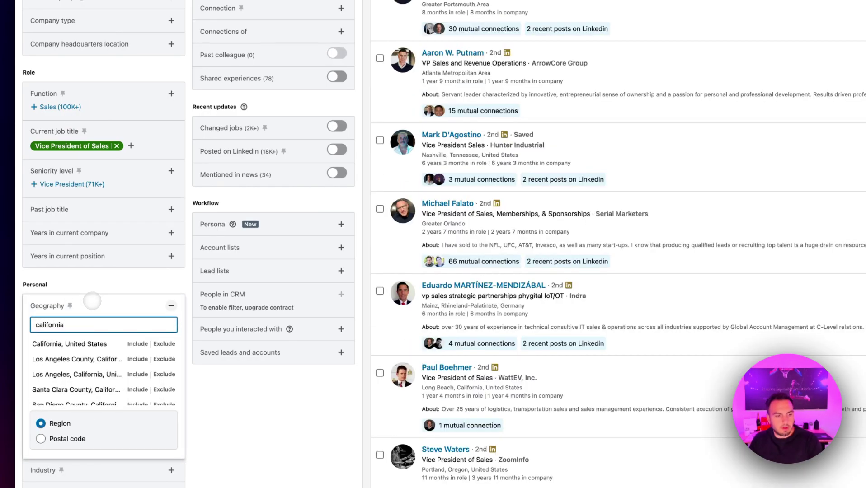
left_click(136, 344)
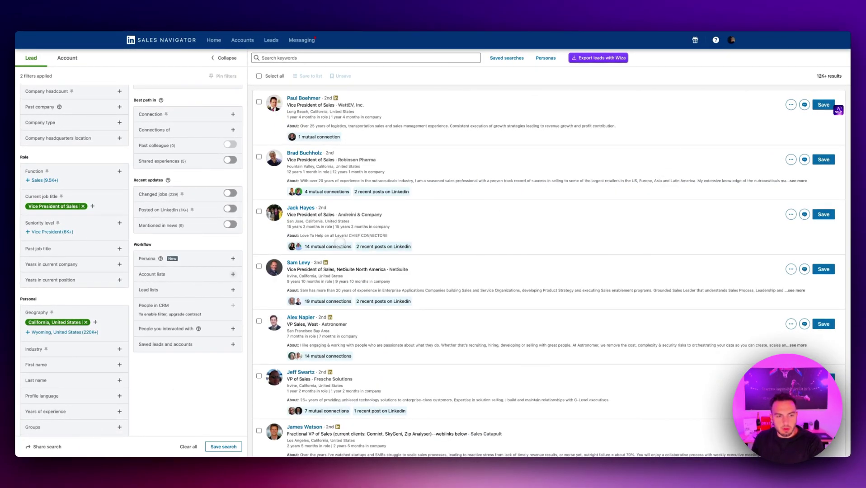
- Examine the company headcount filter ranges alongside the leads' companies in the search results, leaving headcount unfiltered
scroll(172, 343, "up", 3)
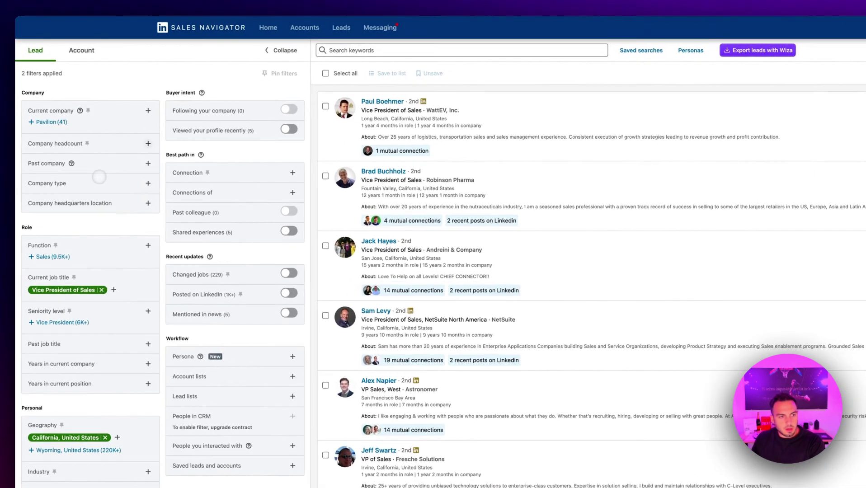
left_click(67, 131)
scroll(73, 163, "down", 2)
scroll(102, 201, "down", 3)
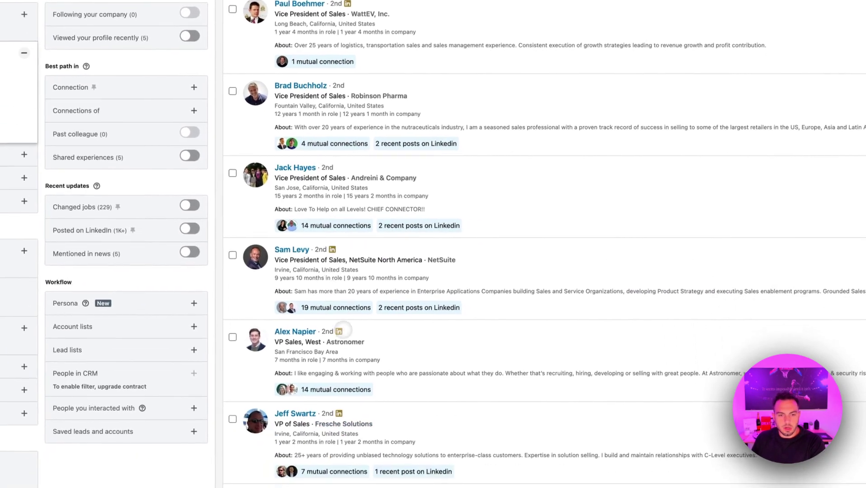
mouse_move(391, 155)
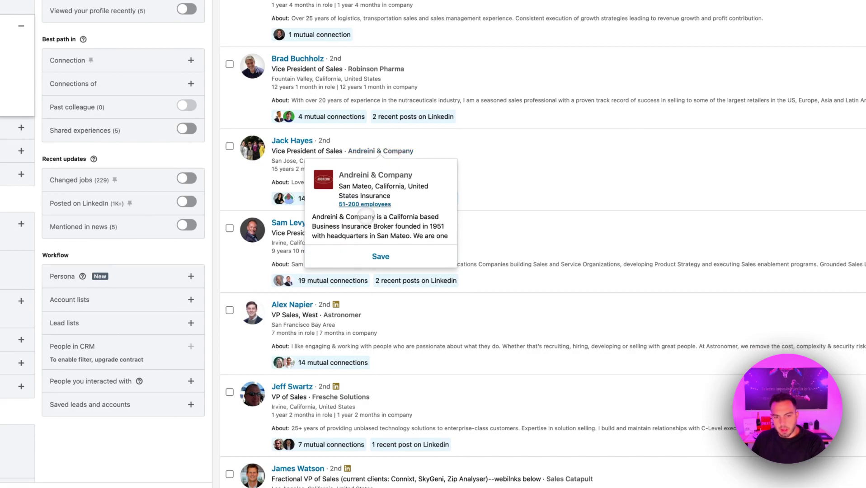
scroll(364, 244, "down", 3)
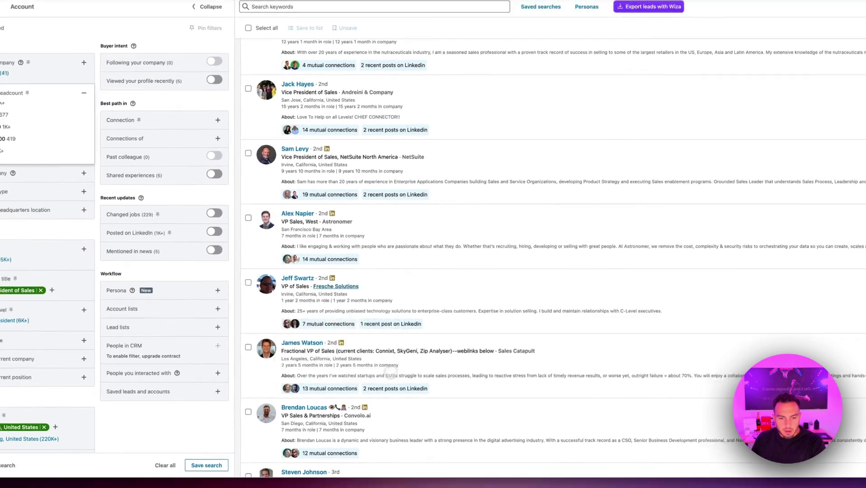
scroll(543, 249, "down", 3)
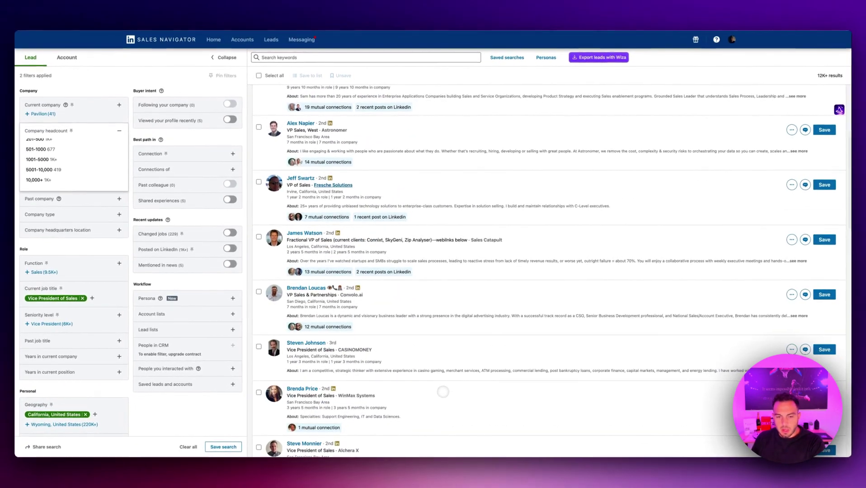
scroll(441, 393, "down", 10)
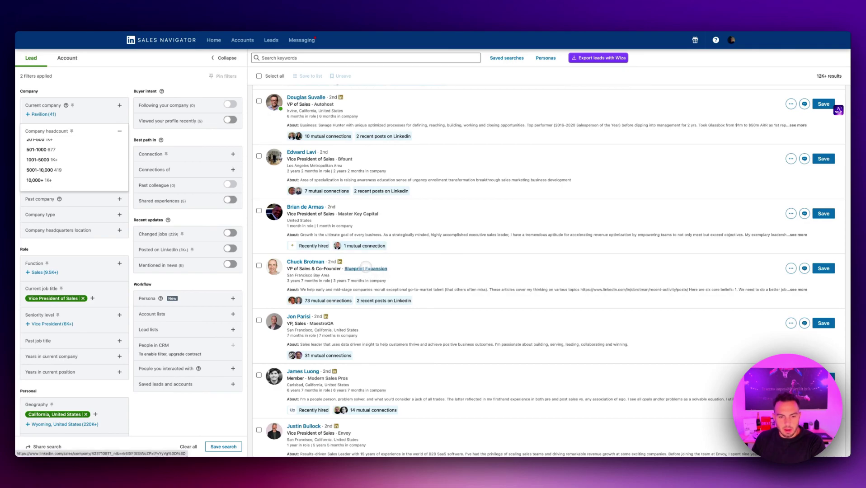
mouse_move(367, 268)
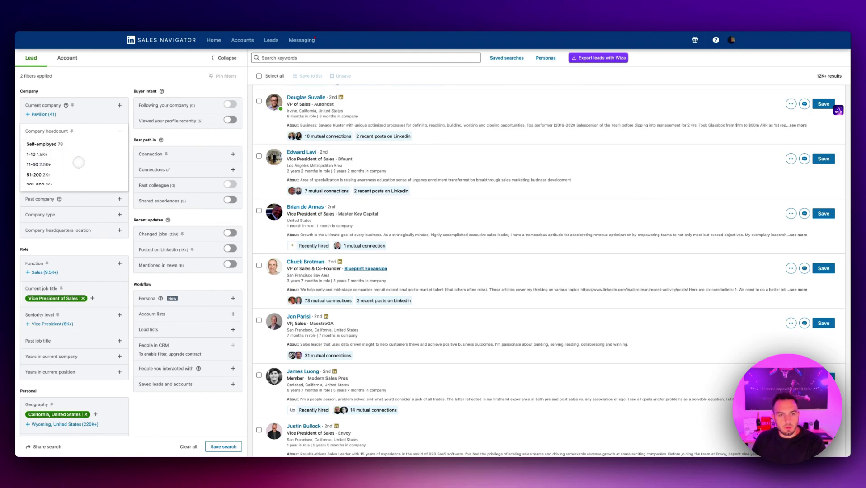
scroll(86, 168, "down", 2)
scroll(85, 168, "up", 2)
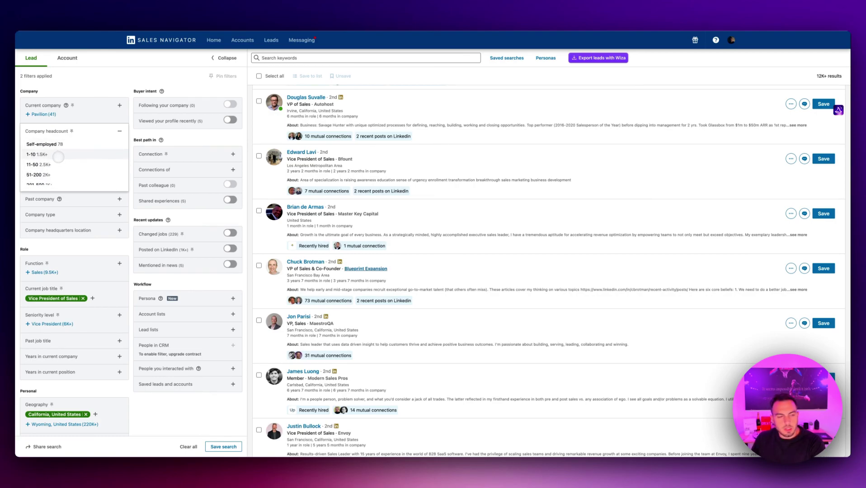
left_click(93, 110)
- Include the Senior seniority level in the Vice President of Sales search for California
scroll(104, 217, "down", 2)
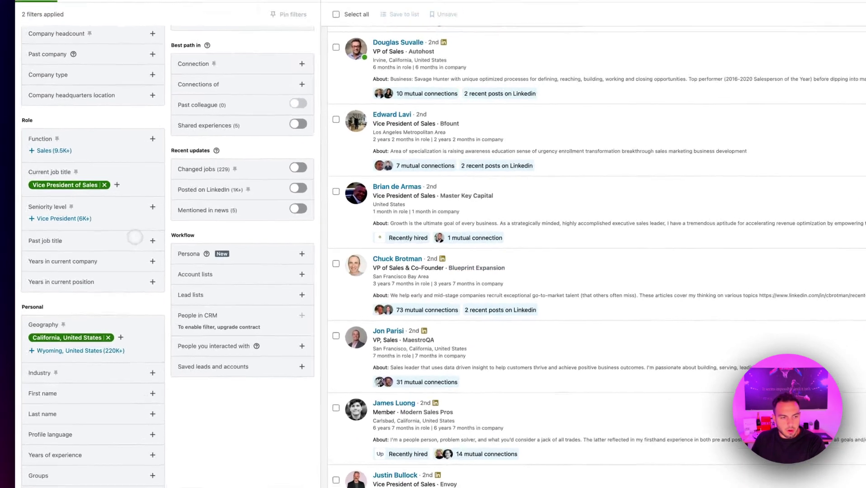
left_click(119, 222)
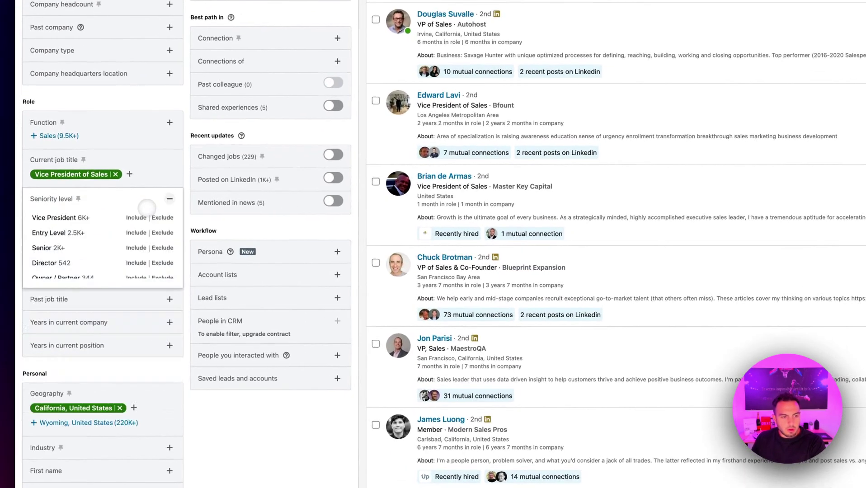
scroll(136, 239, "down", 1)
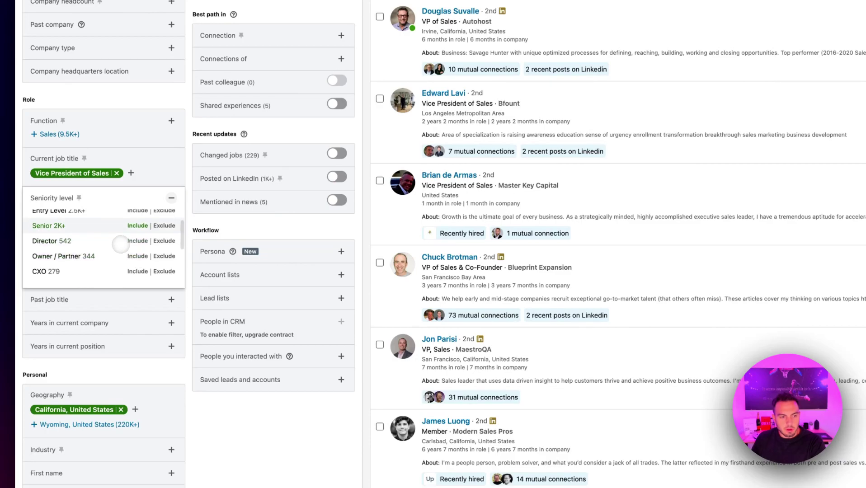
left_click(136, 228)
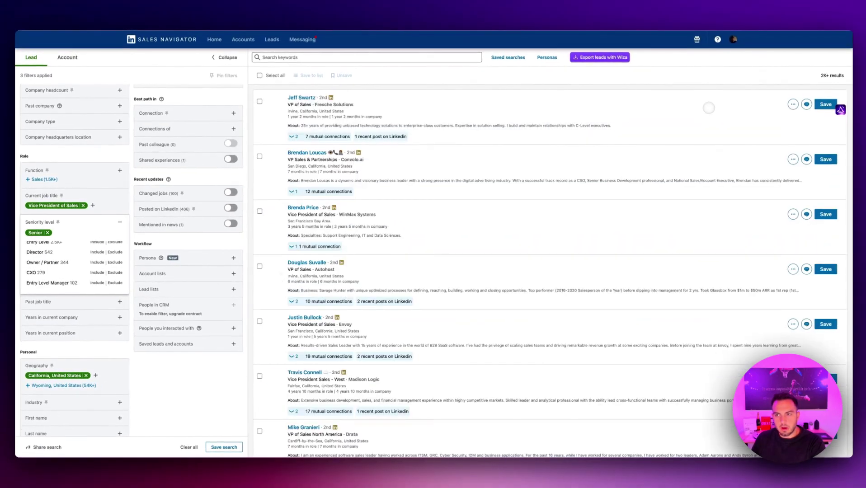
left_click(803, 79)
left_click(606, 58)
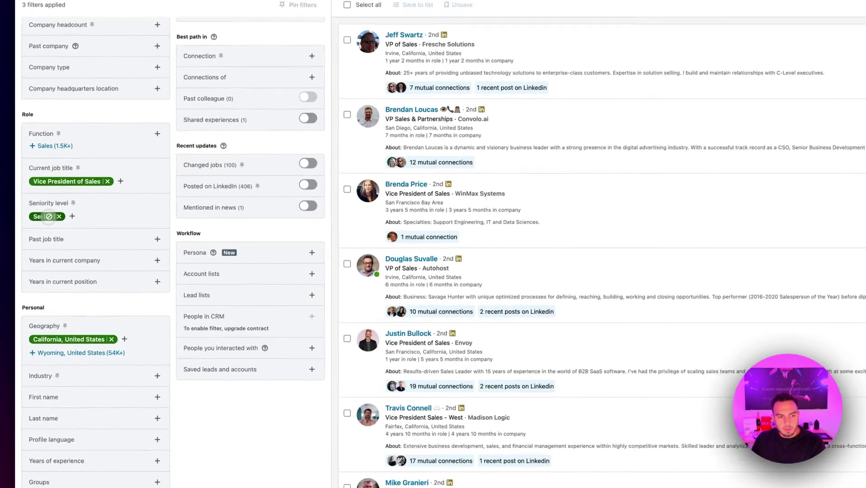
- Switch Senior to an excluded seniority level and include Director, Owner / Partner and CXO
left_click(40, 231)
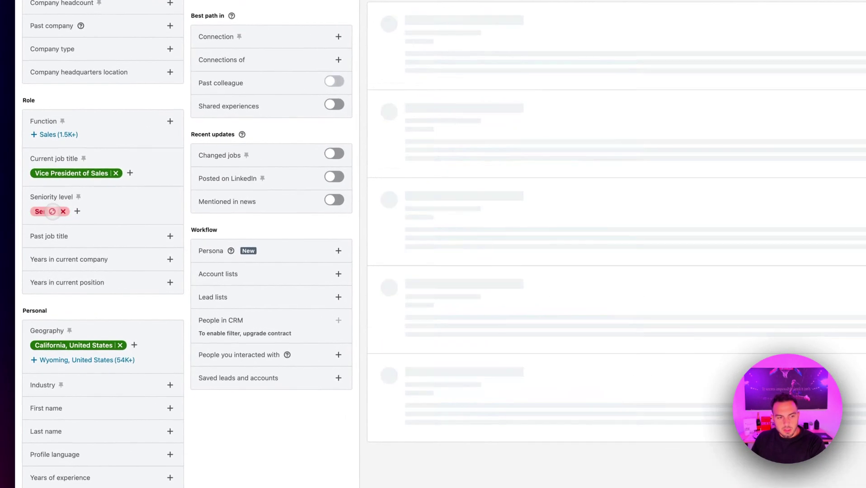
left_click(78, 211)
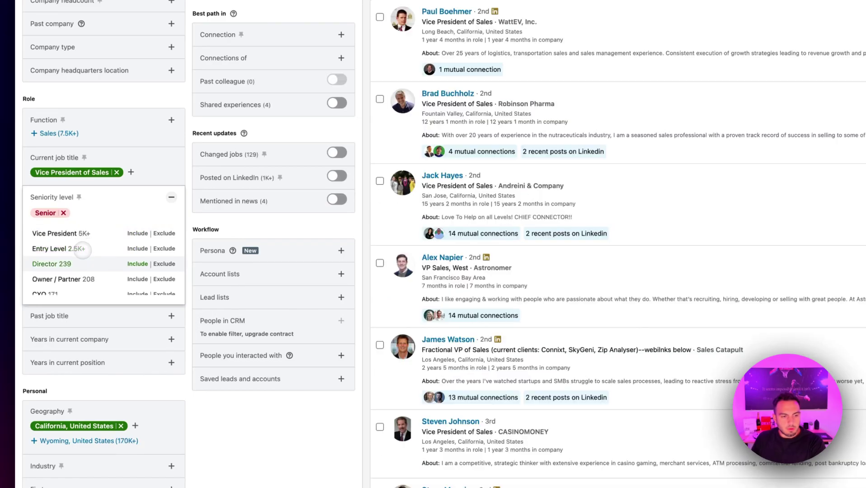
left_click(97, 270)
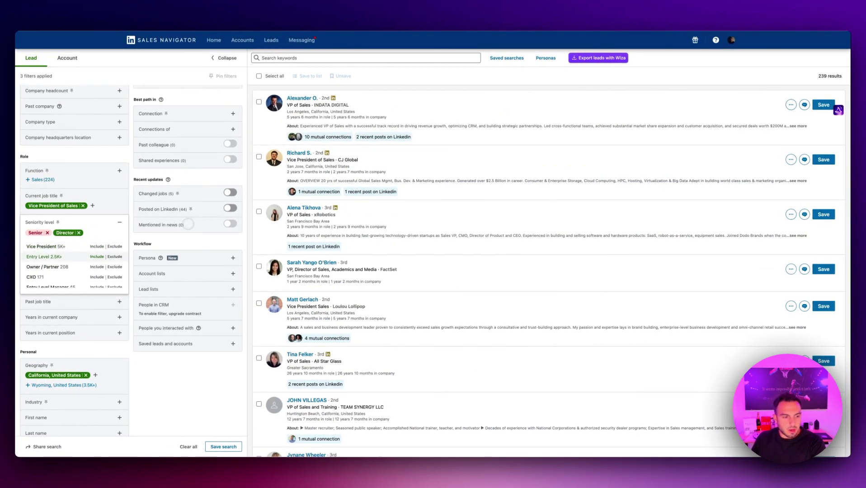
left_click(96, 267)
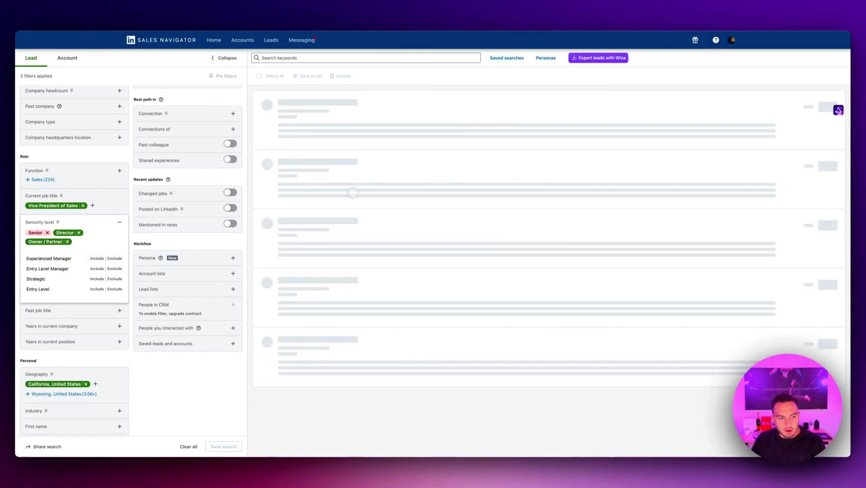
left_click(103, 249)
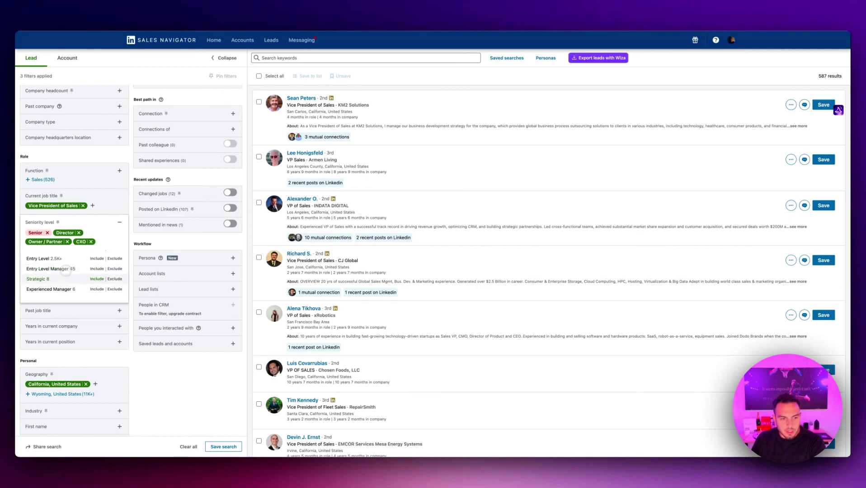
- Add Entry Level Manager, Strategic, Experienced Manager and In Training to the included seniority levels
left_click(65, 270)
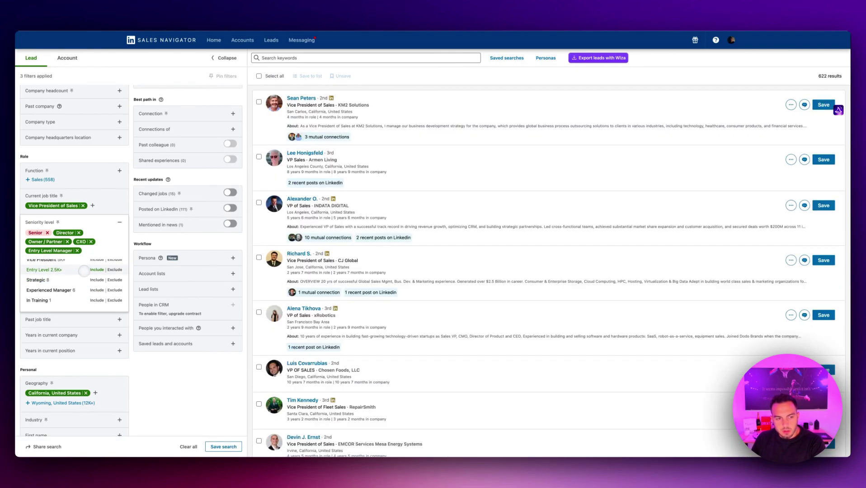
left_click(75, 281)
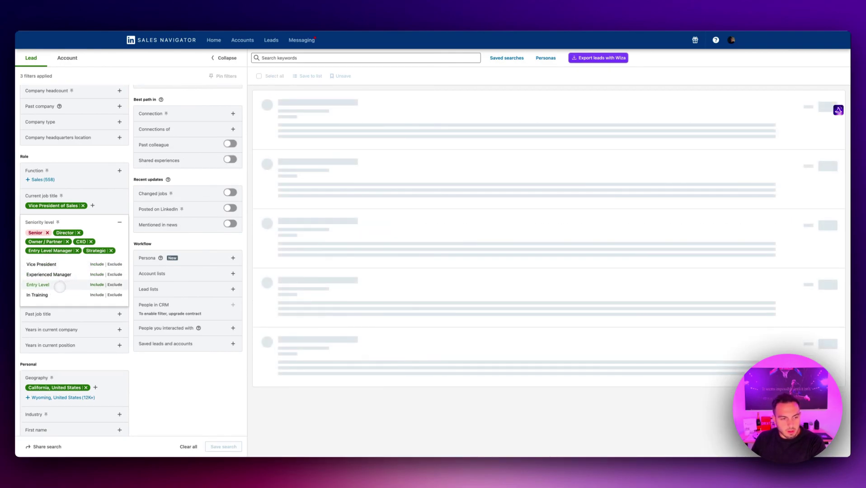
left_click(58, 285)
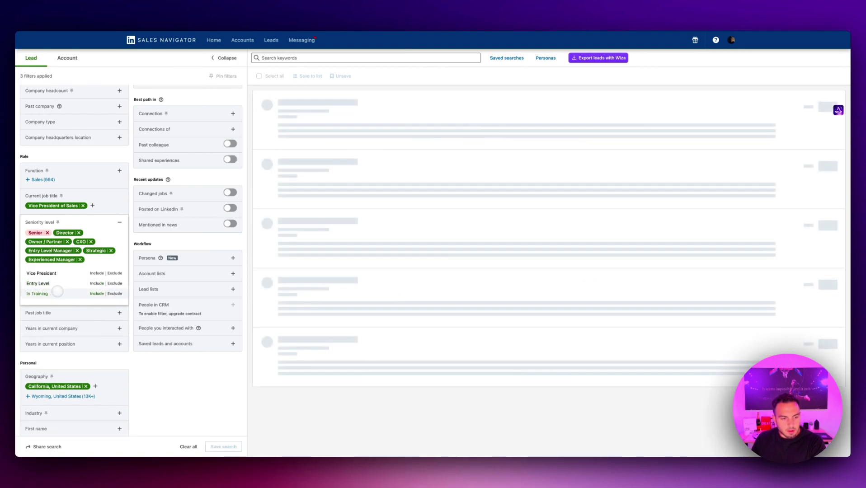
left_click(57, 292)
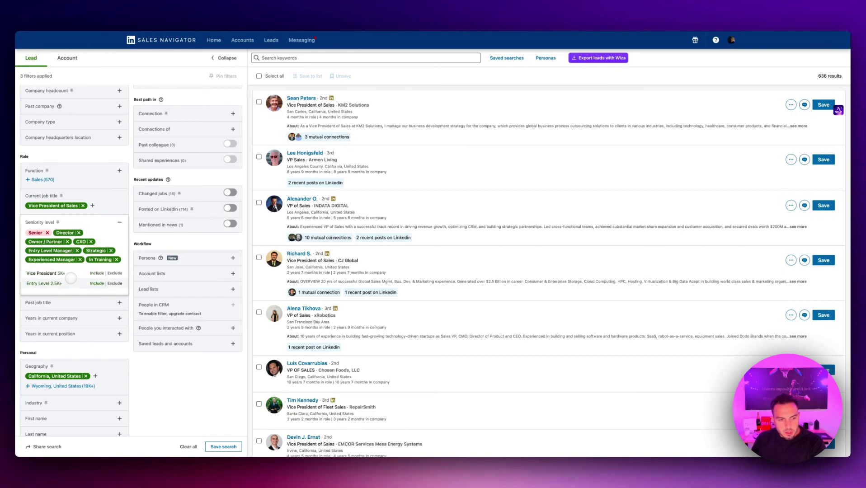
- Remove every included and excluded seniority level from the search
left_click(78, 232)
left_click(47, 232)
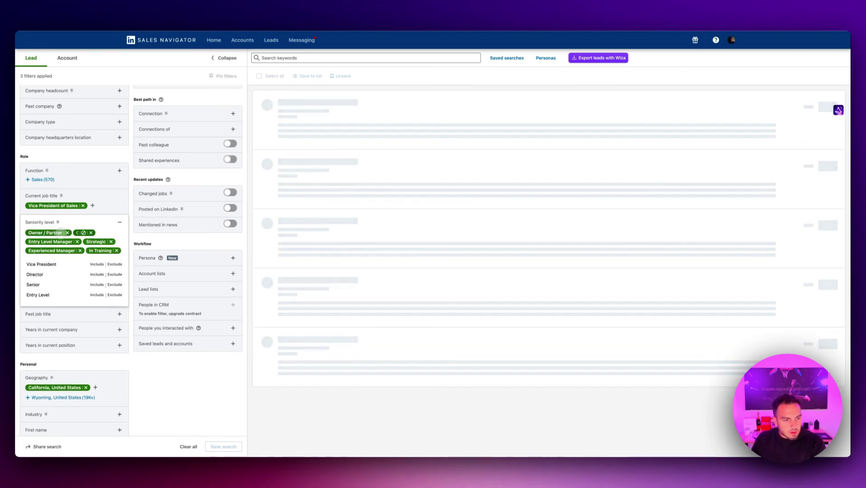
left_click(67, 233)
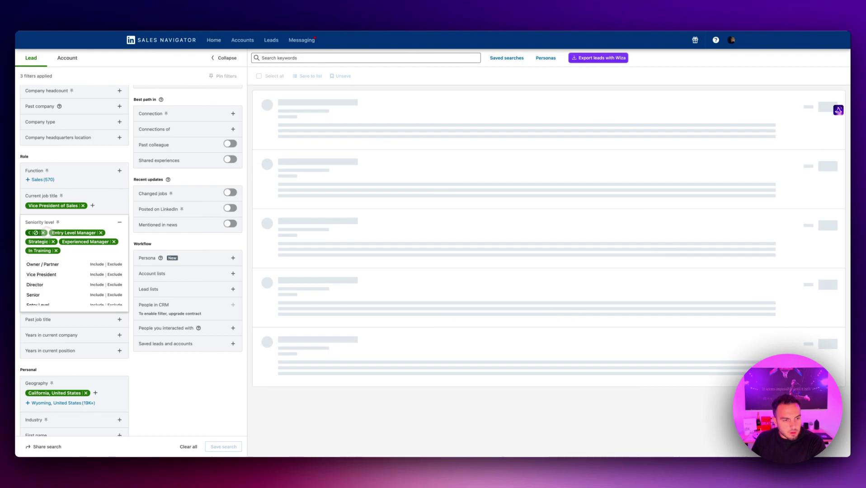
left_click(43, 233)
left_click(75, 233)
left_click(77, 233)
left_click(43, 232)
left_click(56, 232)
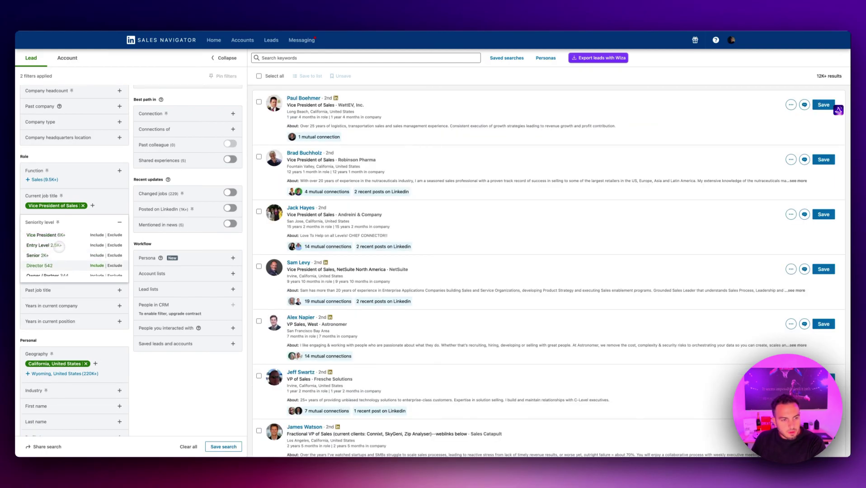
- Include Vice President as the only seniority level
left_click(50, 235)
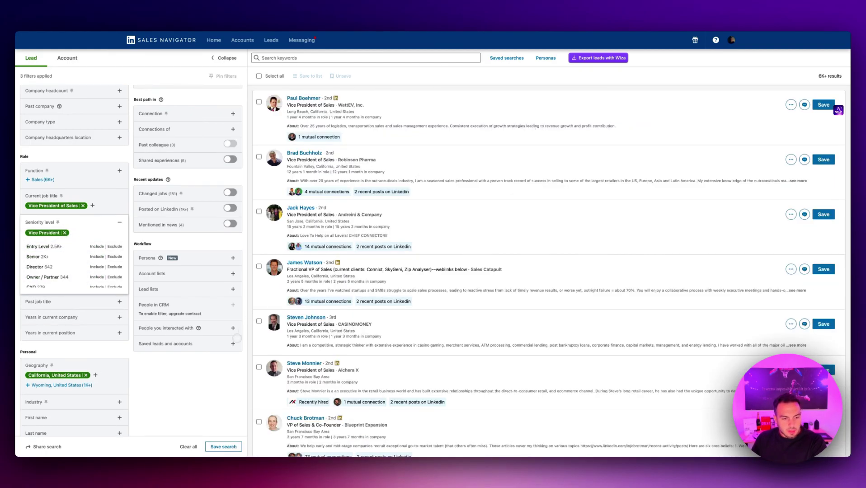
left_click(240, 334)
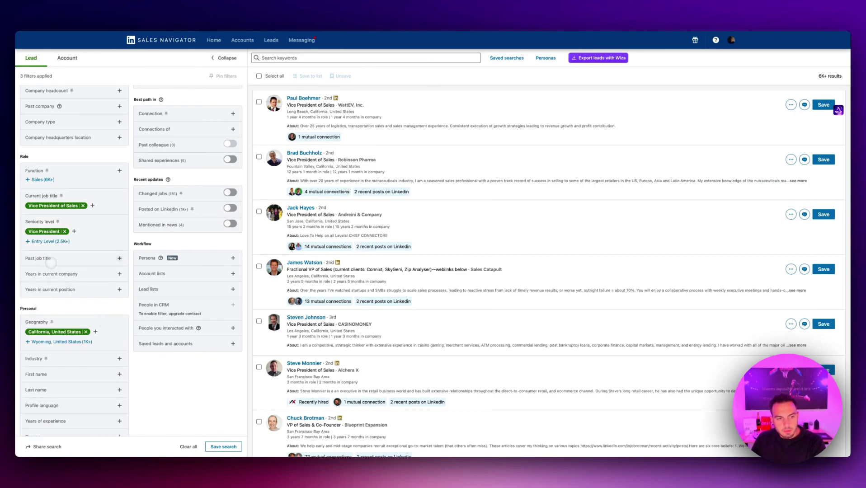
- Try the Sales function filter, remove it, and check the past job title filter without adding a title
left_click(41, 179)
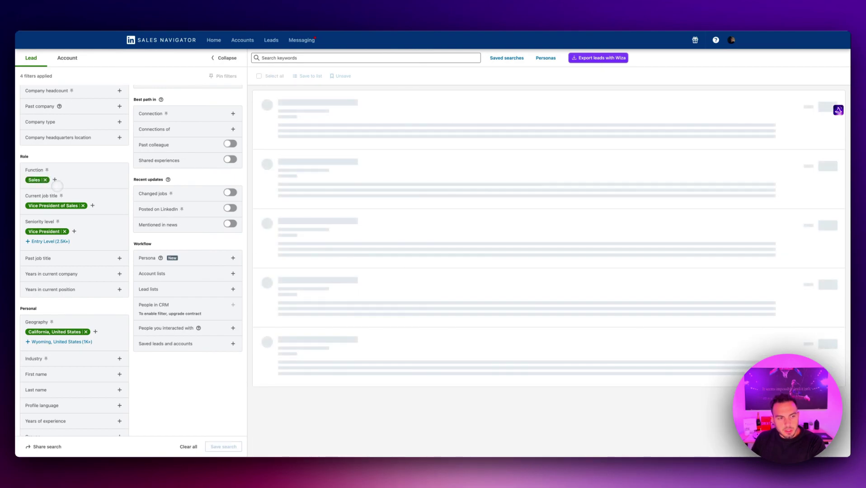
left_click(45, 180)
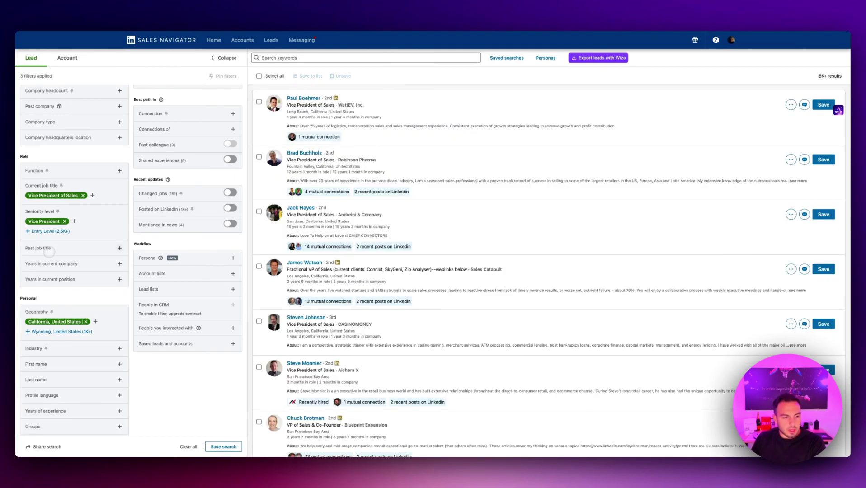
left_click(49, 250)
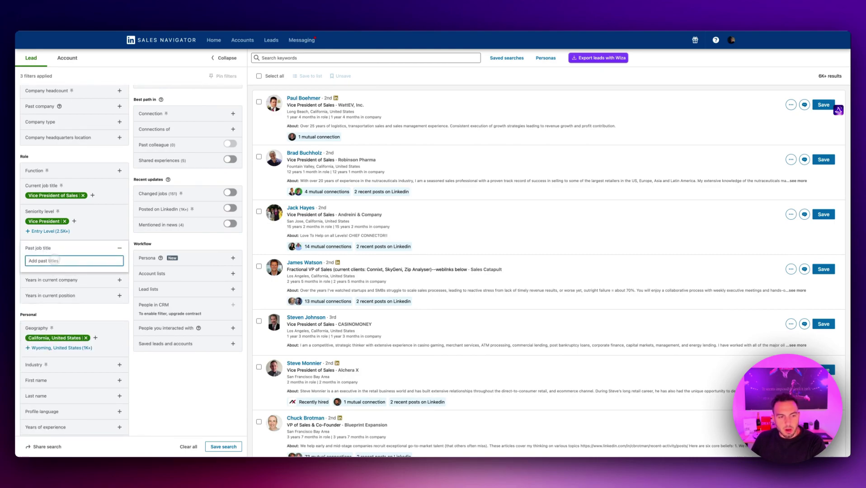
left_click(214, 398)
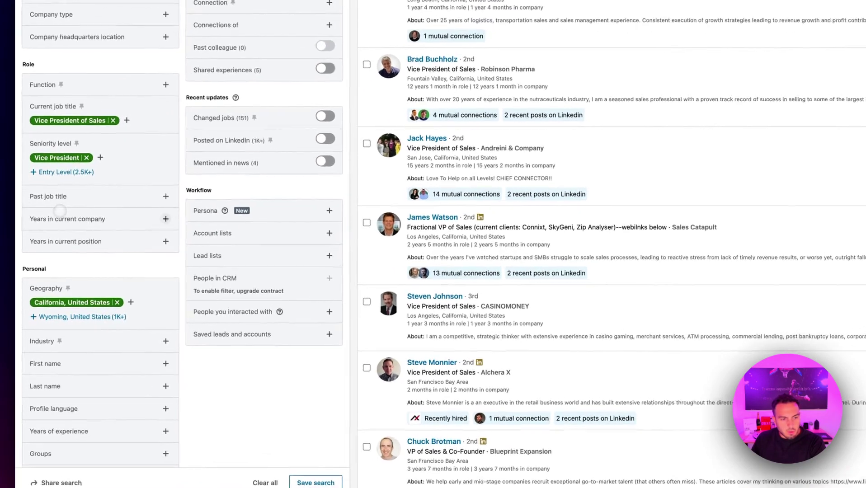
- Try 1 to 2 years as the years in current company filter and clear it again
left_click(49, 266)
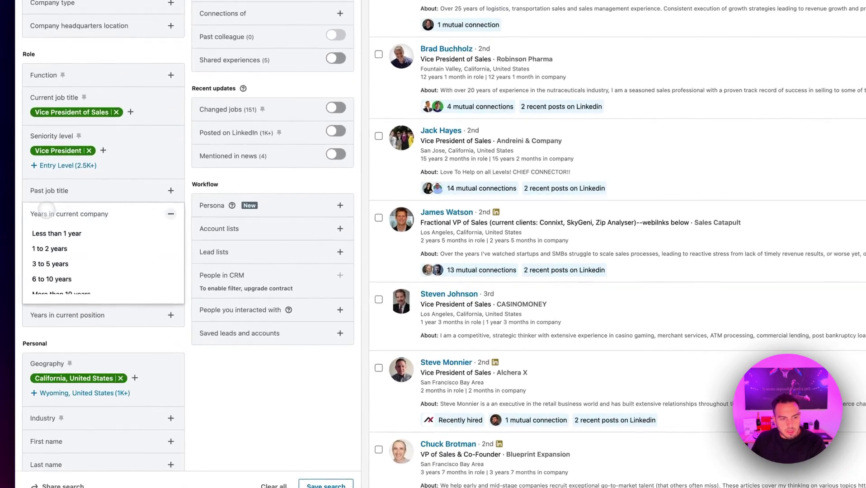
left_click(120, 248)
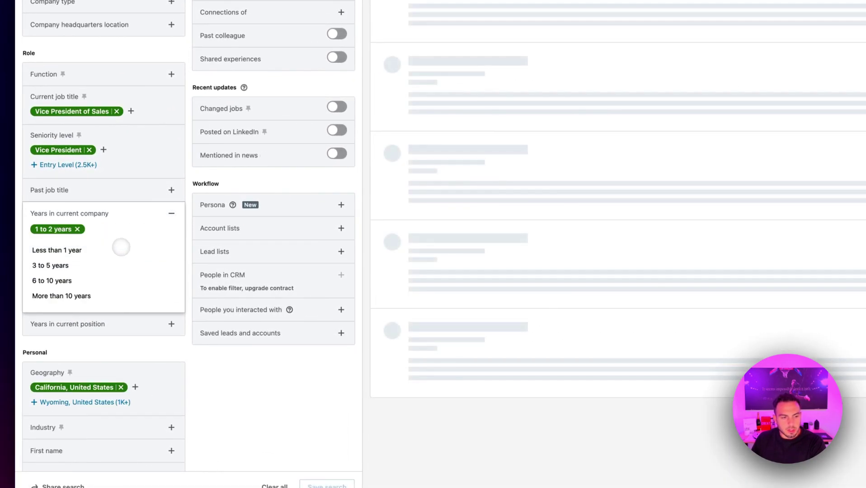
left_click(78, 230)
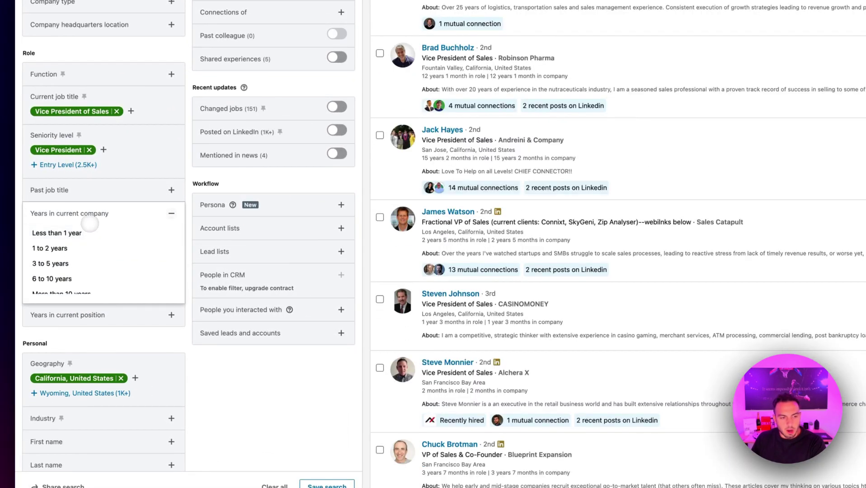
left_click(164, 308)
scroll(115, 232, "down", 2)
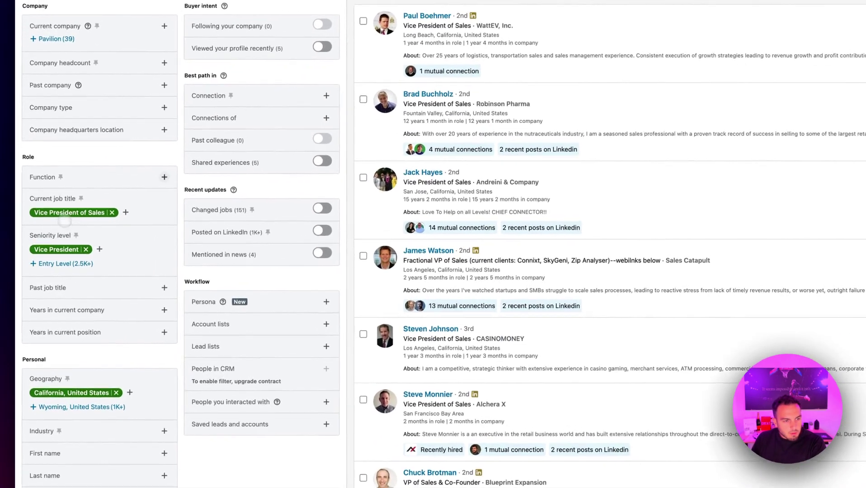
- Look through the function filter's options without applying one
left_click(72, 211)
scroll(104, 217, "down", 5)
scroll(110, 233, "up", 5)
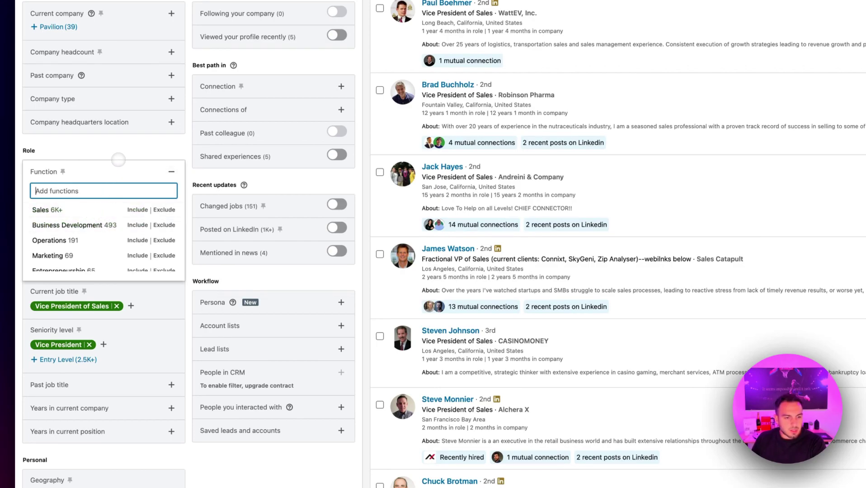
left_click(118, 161)
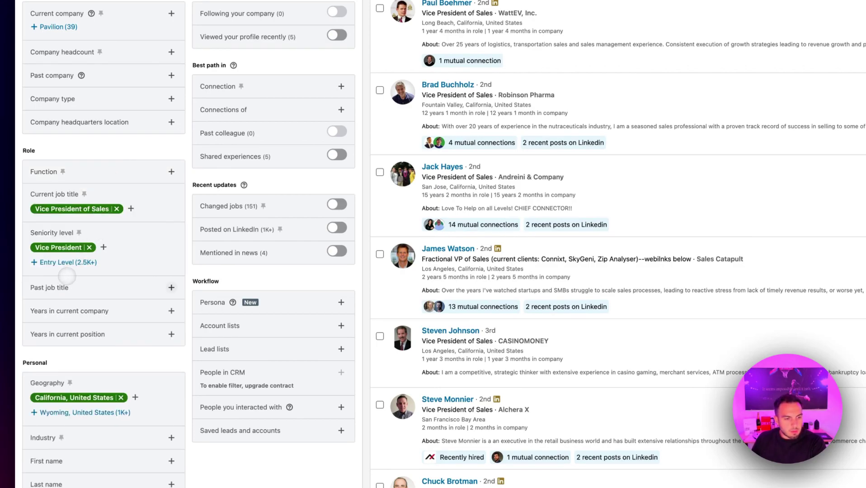
- Filter the leads by 1 to 2 years in current company, and remove that filter again
left_click(60, 311)
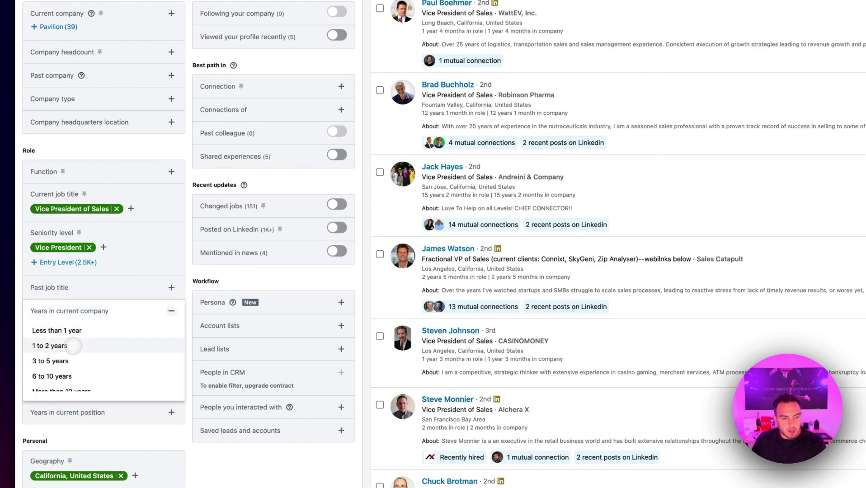
left_click(50, 346)
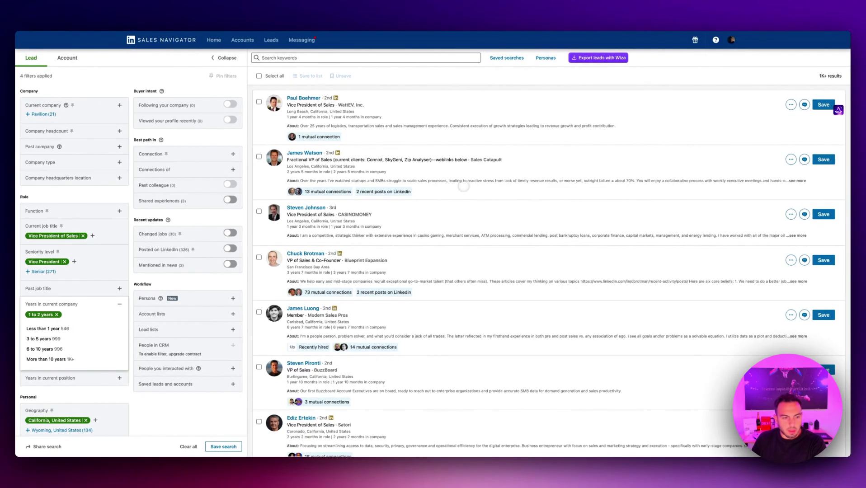
scroll(75, 346, "down", 1)
left_click(57, 293)
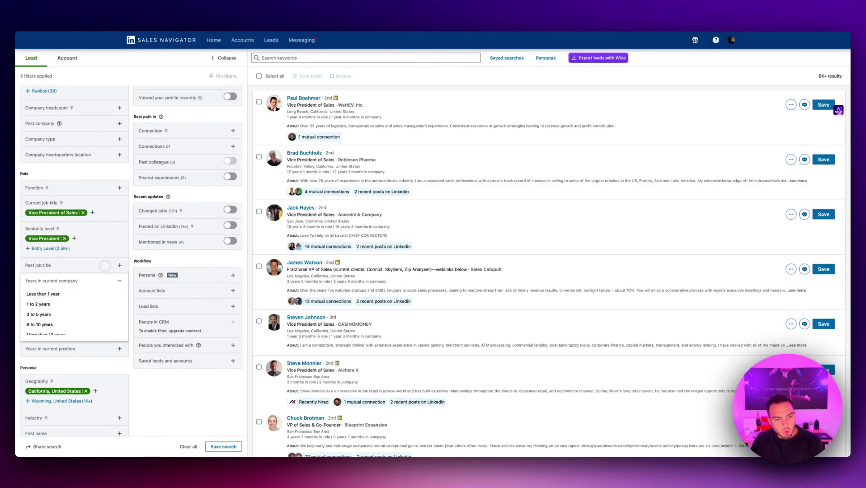
left_click(143, 259)
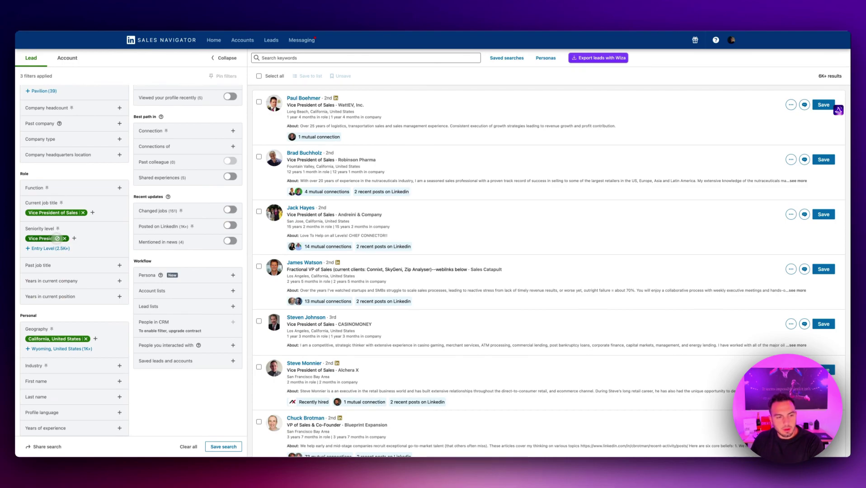
- Replace the Vice President seniority level with Entry Level in the California lead search
left_click(64, 238)
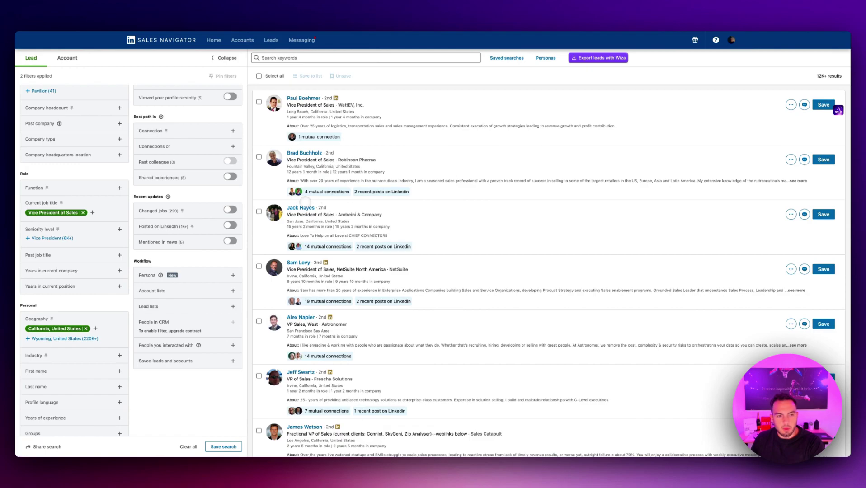
scroll(177, 220, "up", 1)
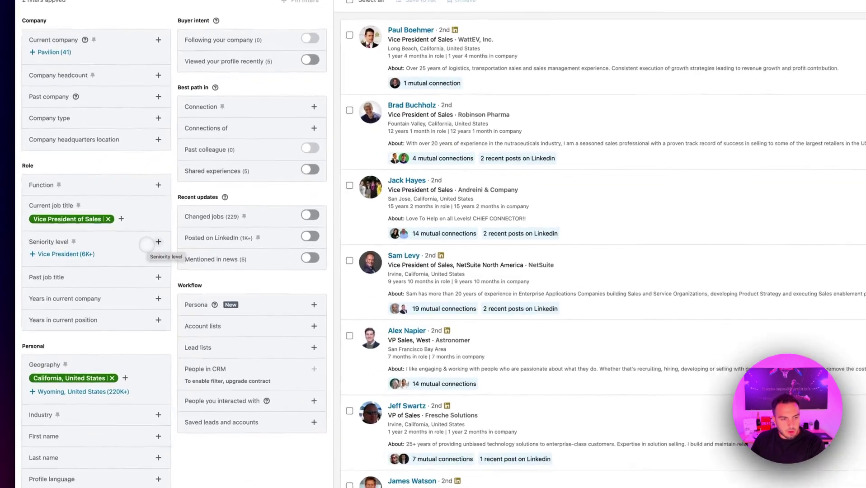
left_click(119, 253)
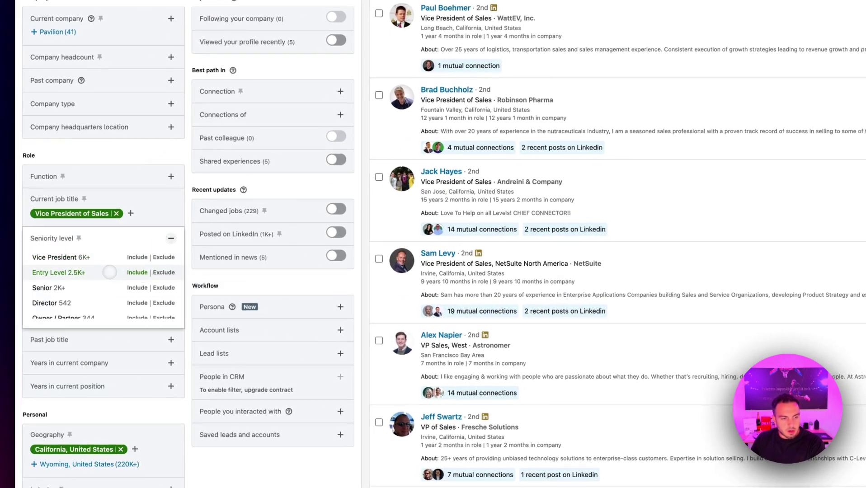
left_click(137, 272)
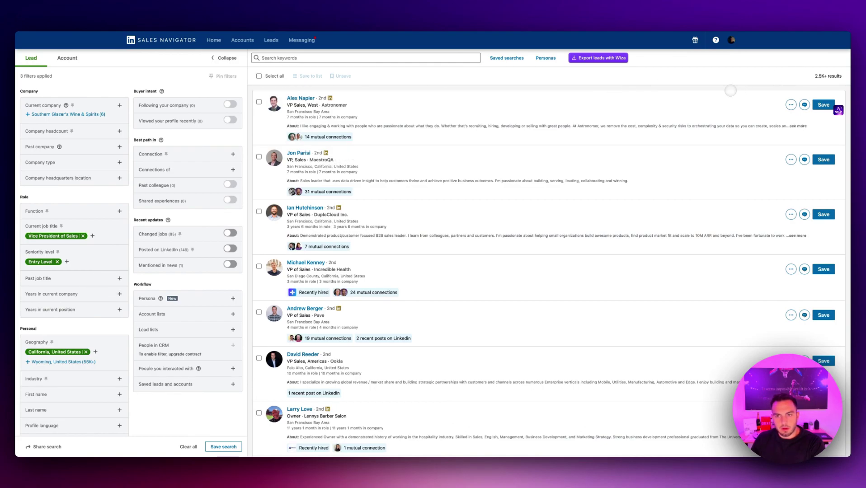
- Export the filtered leads with Wiza using the Email only output, and name the list California VP
left_click(615, 58)
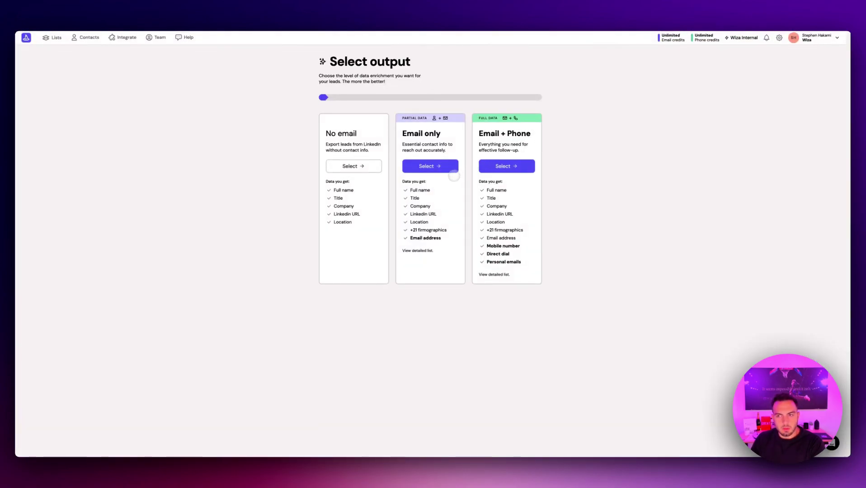
left_click(430, 167)
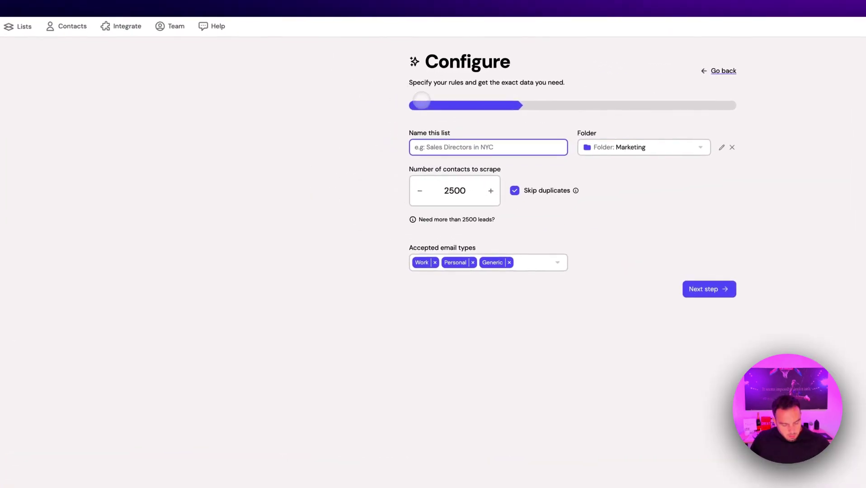
type("California VP")
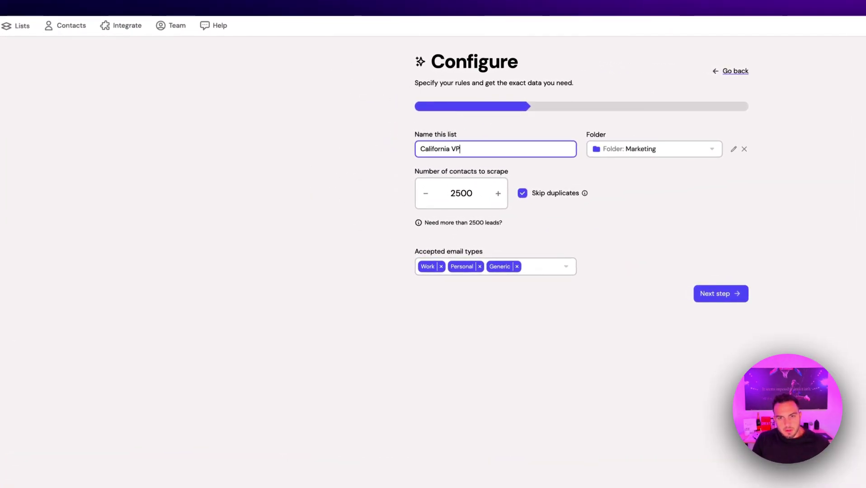
- Create a new folder named California VP of Sales for the exported list
left_click(615, 148)
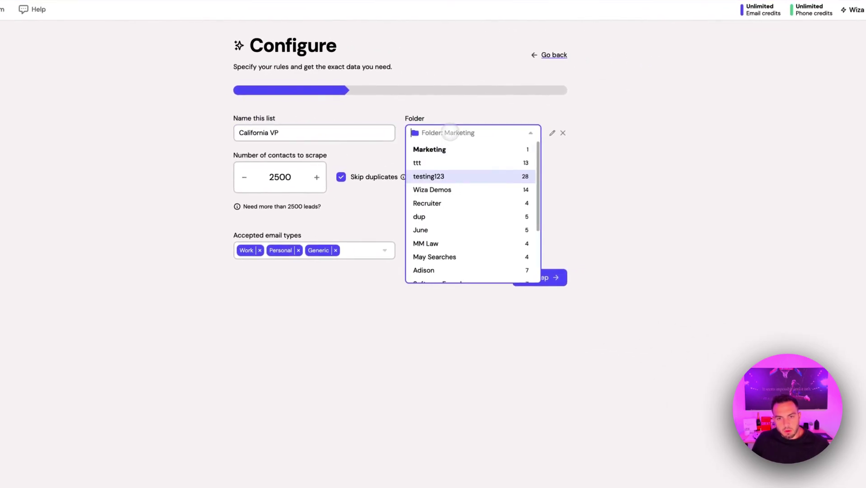
scroll(465, 204, "down", 4)
left_click(459, 271)
type("California VP of Sales")
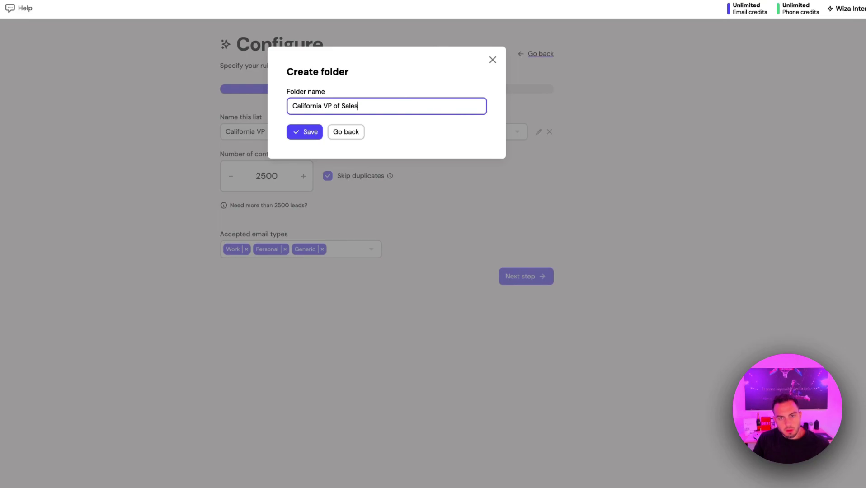
key("Return")
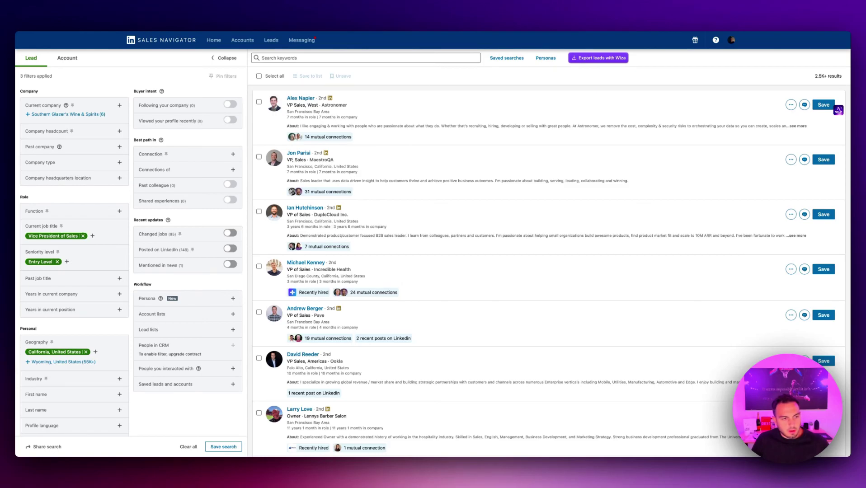
- Check the seniority filter in Sales Navigator and rename the Wiza list as Seniority: Entry Level
scroll(100, 222, "down", 3)
scroll(99, 222, "up", 3)
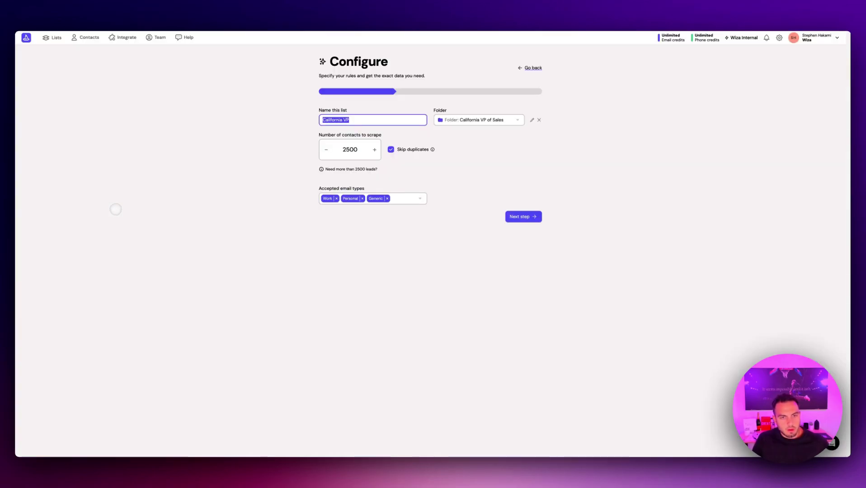
type("Seniority: Entry Level")
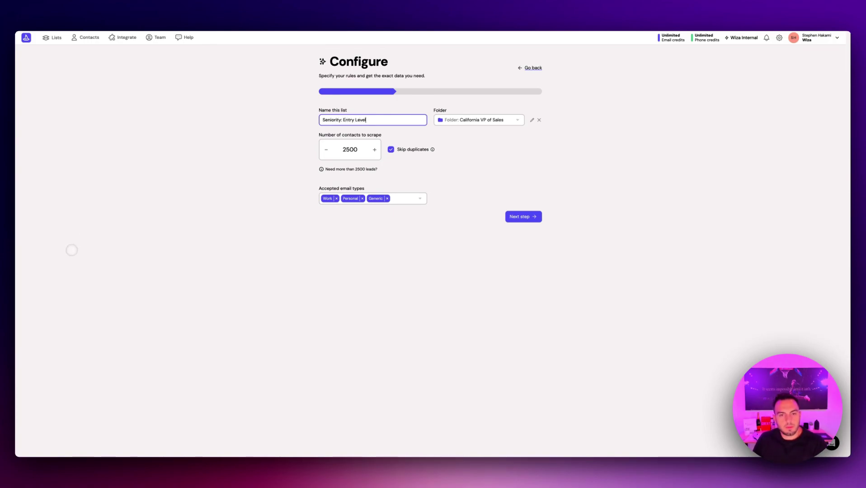
left_click(174, 224)
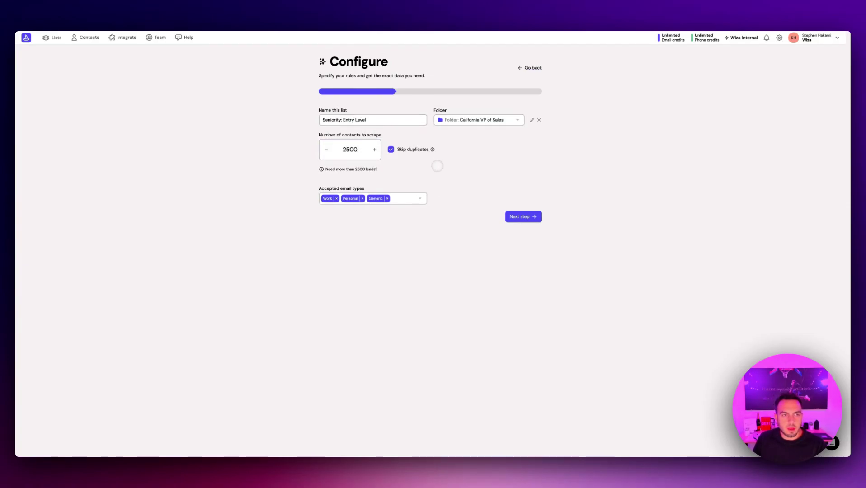
- View the lists overview in Wiza and switch its folder from California VP of Sales to Marketing
left_click(105, 16)
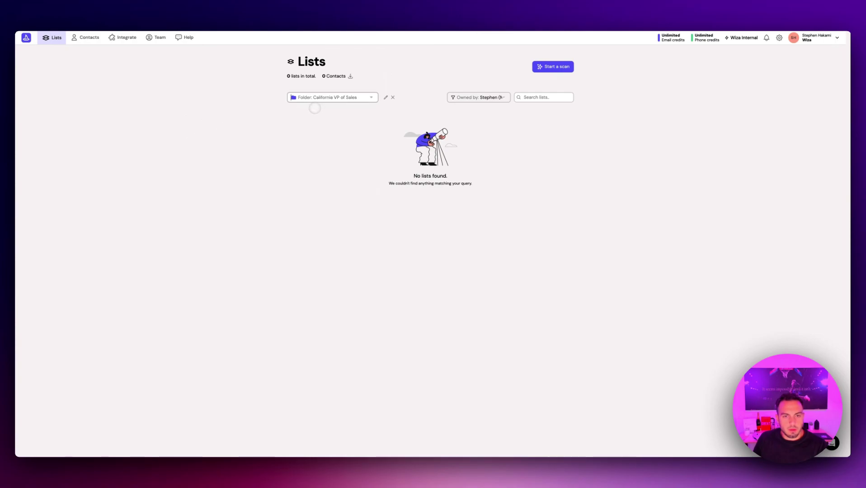
left_click(316, 98)
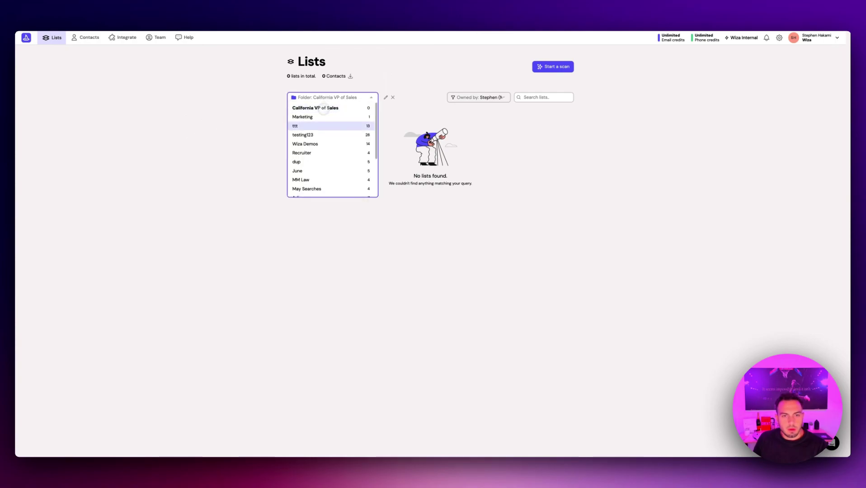
left_click(319, 116)
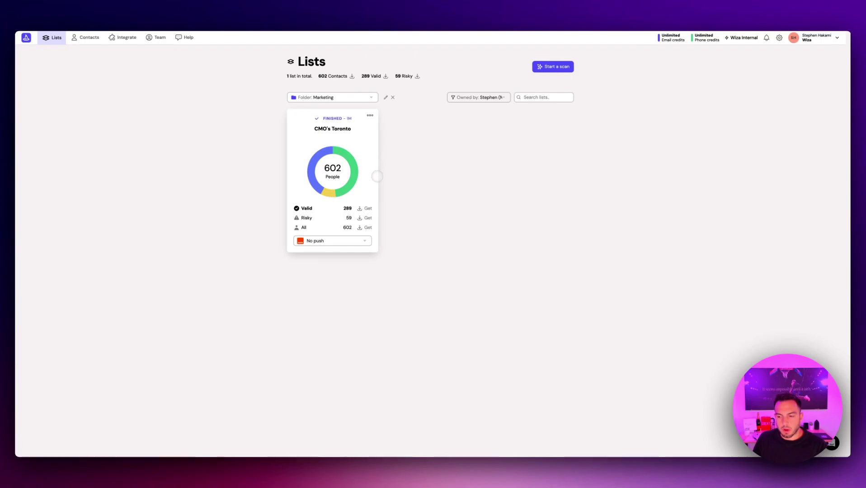
- Switch back to the Sales Navigator lead search and review its available filters
left_click(96, 7)
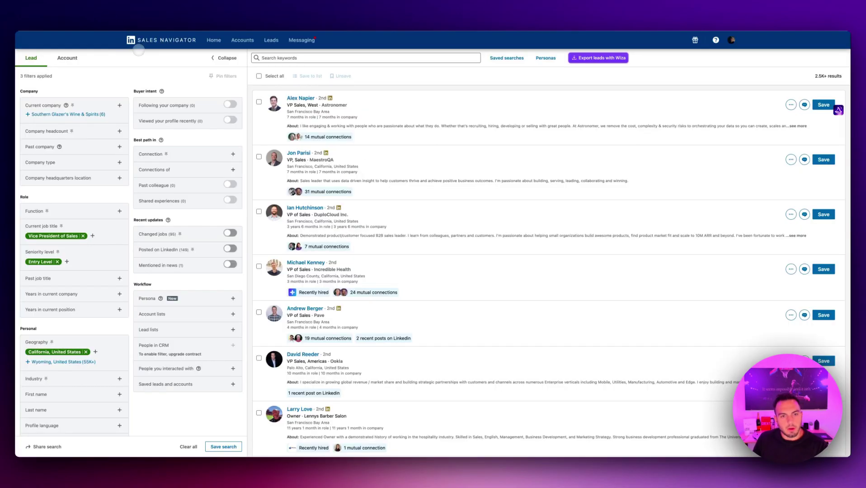
scroll(190, 235, "down", 2)
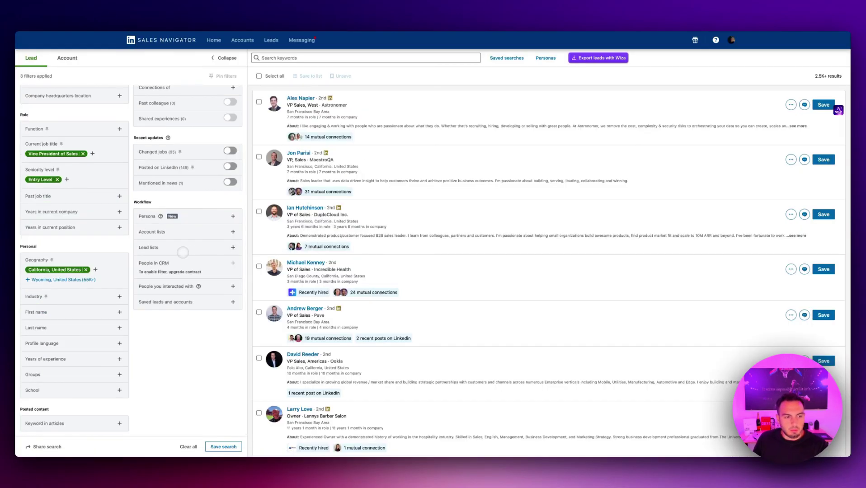
scroll(190, 235, "up", 2)
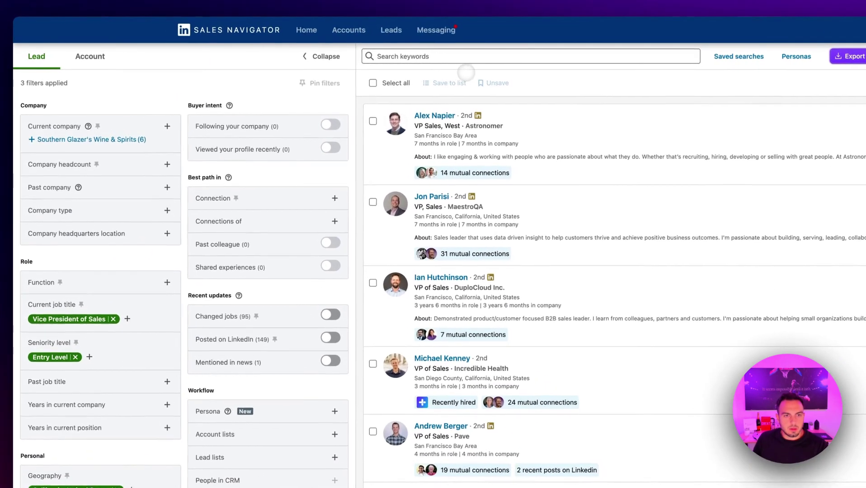
- Open the account search, examine its company headcount ranges without applying one, and compare its filters with those of the lead search
left_click(90, 56)
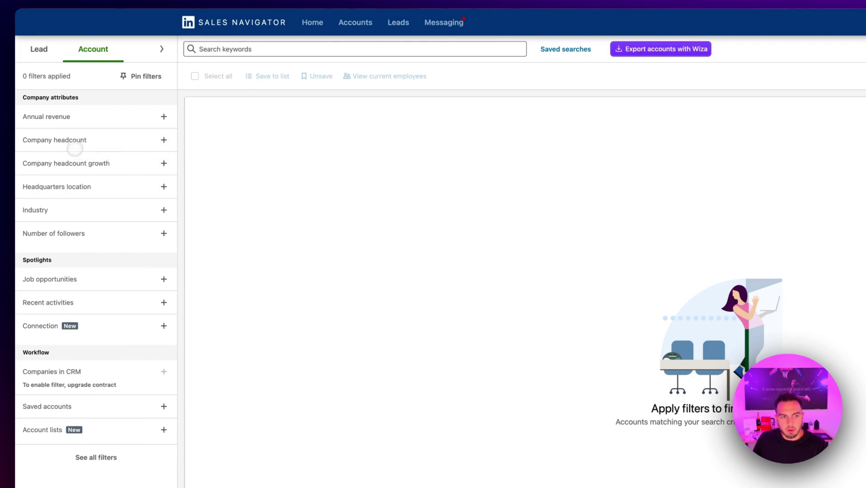
left_click(75, 145)
scroll(64, 167, "down", 2)
scroll(58, 183, "up", 2)
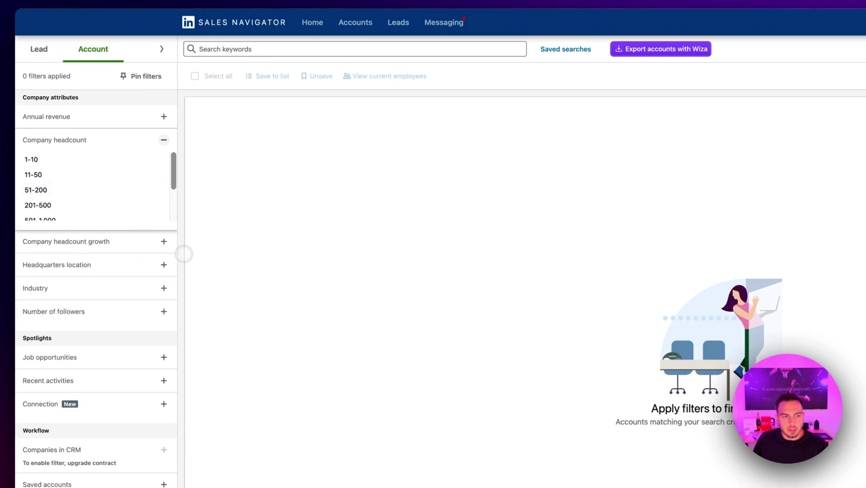
left_click(161, 205)
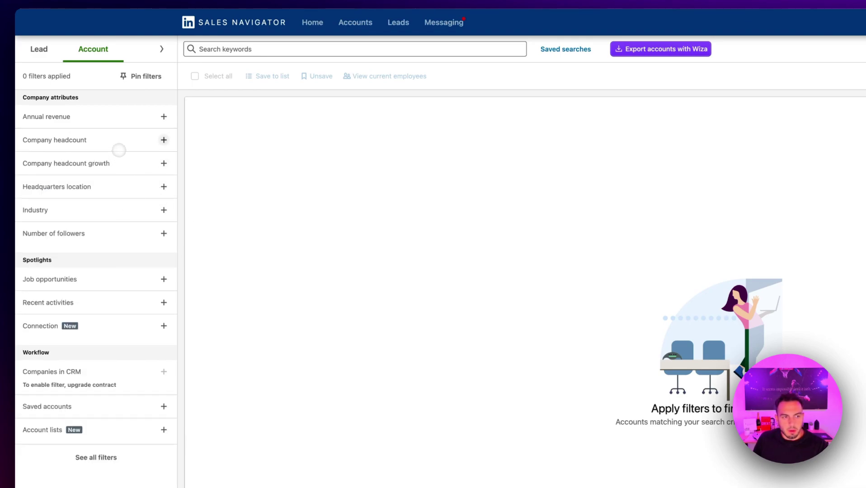
left_click(113, 148)
left_click(206, 239)
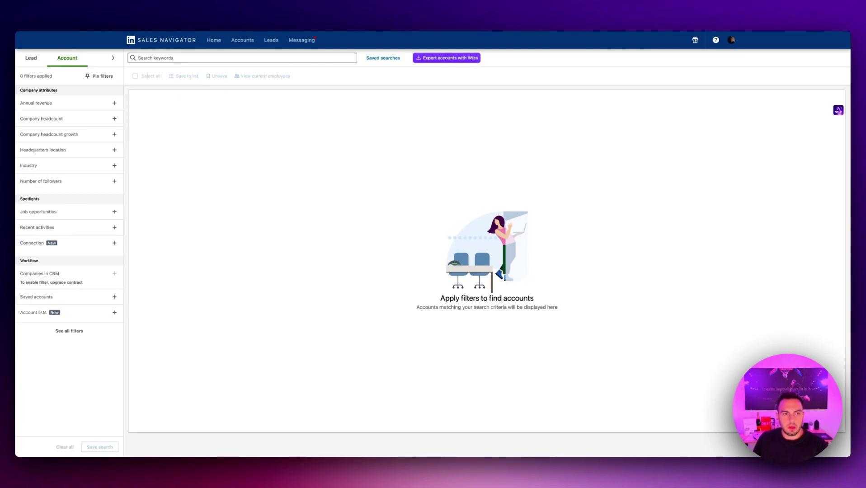
left_click(30, 58)
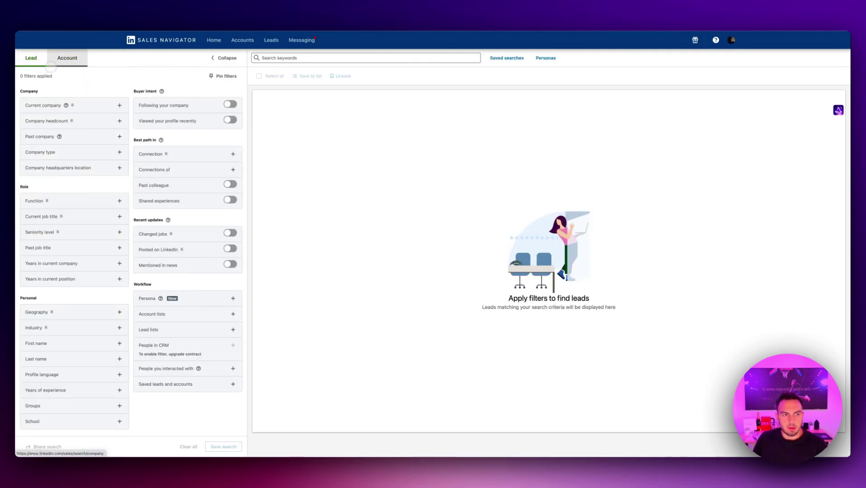
left_click(68, 59)
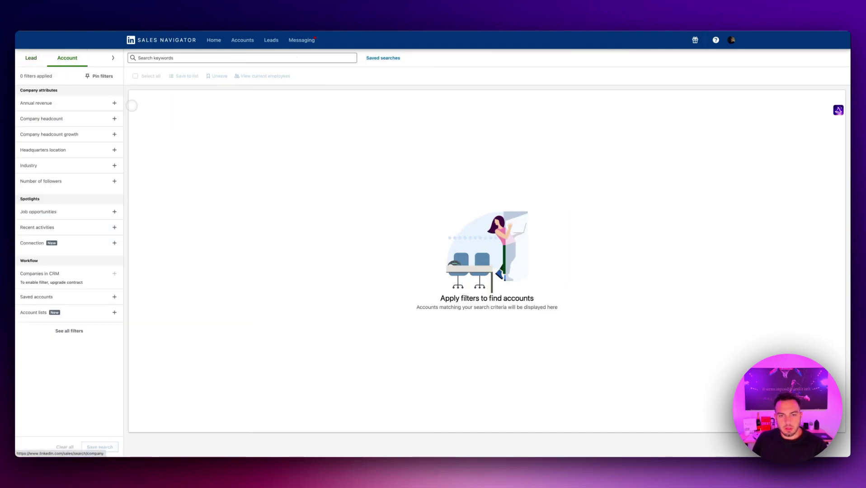